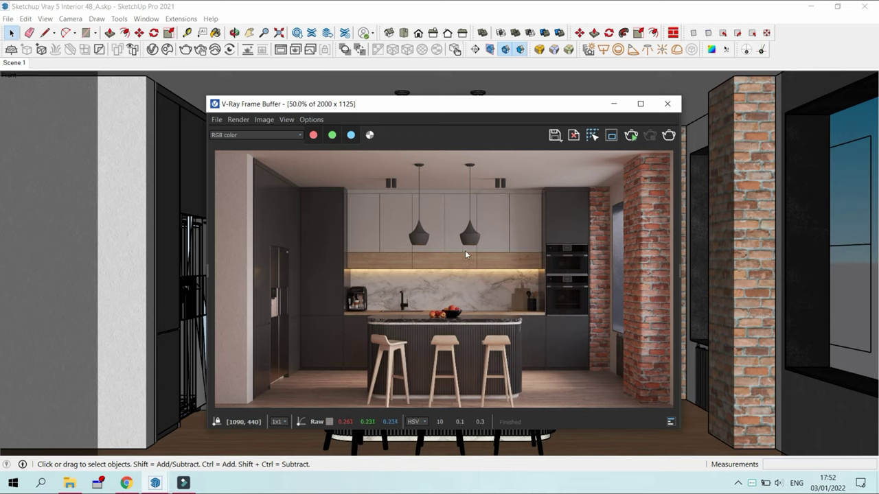
Step: Shift the V-Ray Frame Buffer aside, show its Layers, then close the finished kitchen render
{"action": "left_click_drag", "start_coordinate": [573, 108], "coordinate": [538, 107]}
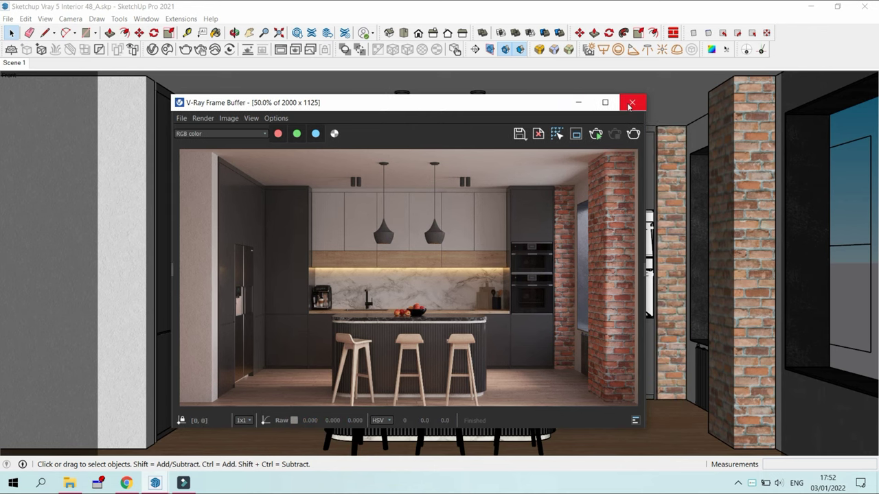
{"action": "left_click", "coordinate": [645, 217]}
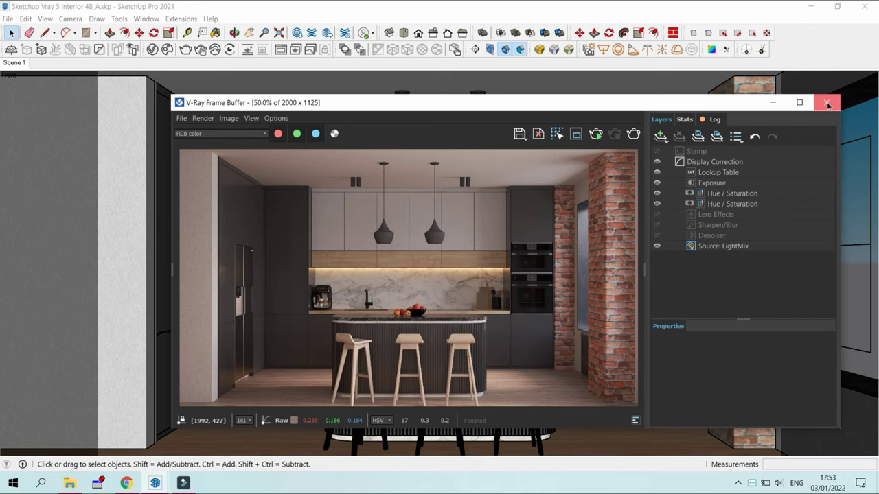
{"action": "left_click", "coordinate": [828, 104]}
Step: Delete Rectangle Light#1, the light near the island, from the V-Ray lights list
{"action": "scroll", "coordinate": [468, 221], "scroll_direction": "down", "scroll_amount": 3}
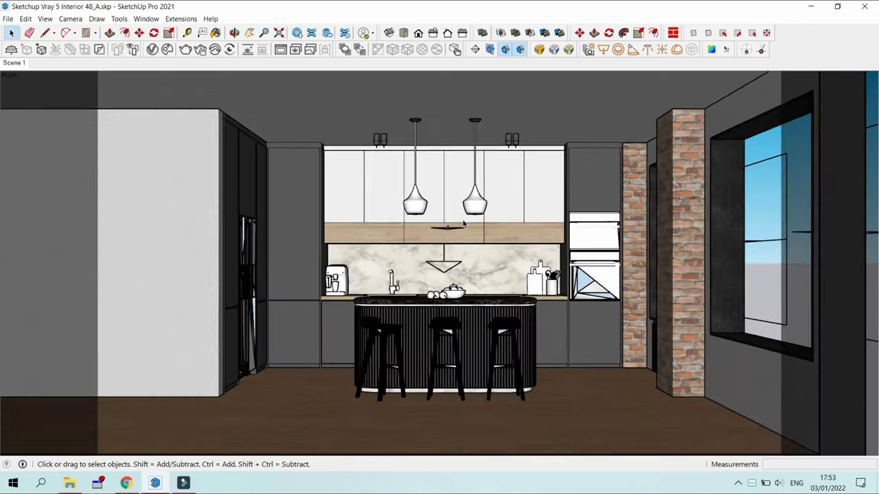
{"action": "middle_click_drag", "start_coordinate": [468, 221], "coordinate": [429, 287]}
{"action": "left_click", "coordinate": [398, 282]}
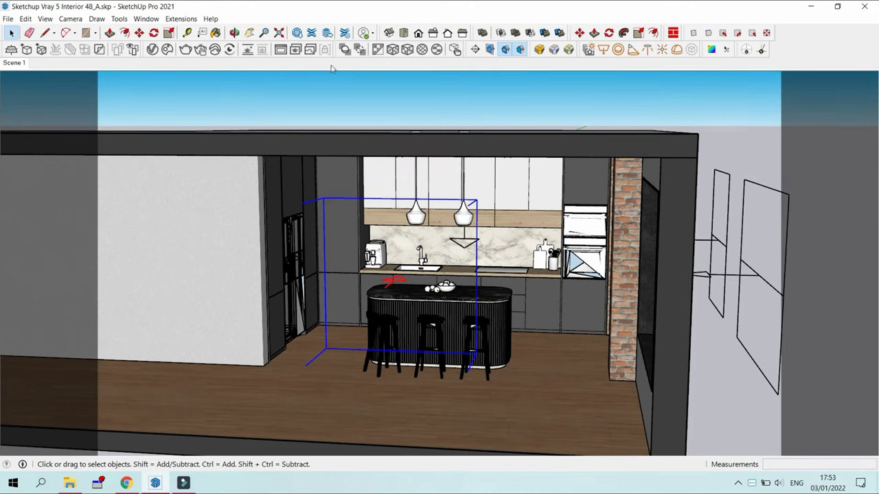
{"action": "left_click", "coordinate": [153, 49]}
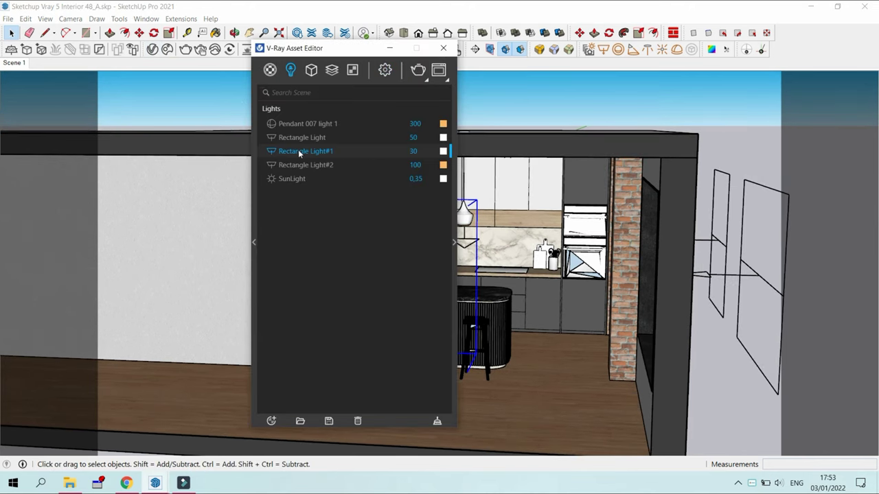
{"action": "right_click", "coordinate": [299, 153]}
{"action": "left_click", "coordinate": [318, 218]}
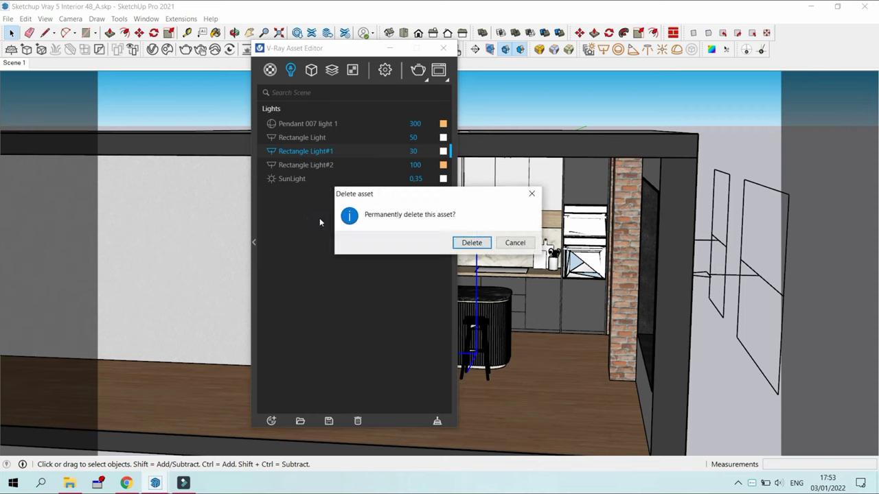
{"action": "key", "text": "Return"}
Step: Delete Rectangle Light, the panel by the window, and close the Asset Editor
{"action": "left_click", "coordinate": [726, 240]}
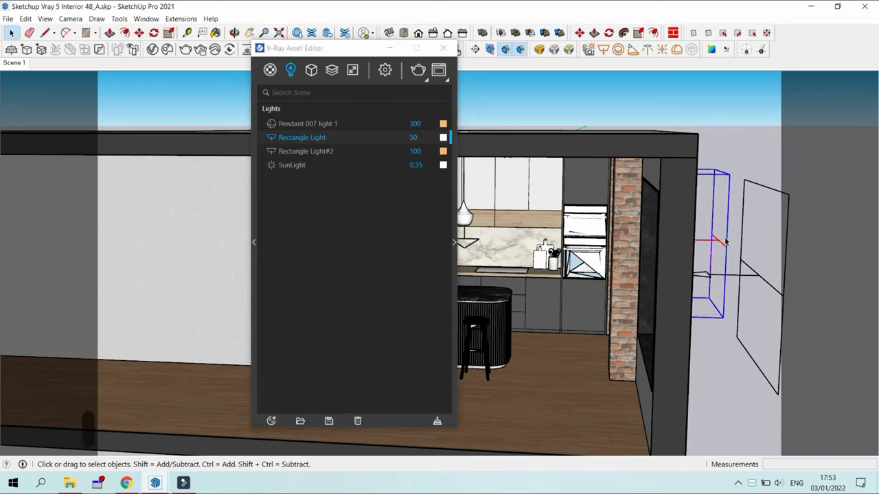
{"action": "left_click", "coordinate": [742, 263]}
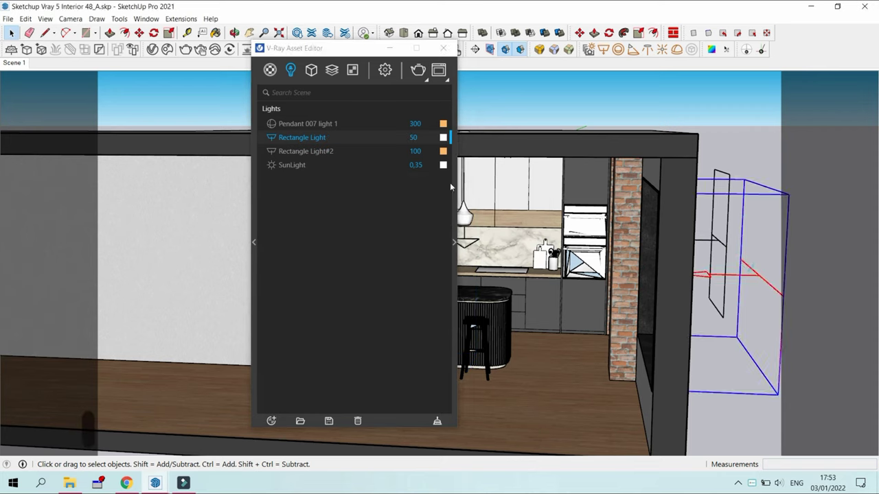
{"action": "right_click", "coordinate": [308, 139]}
{"action": "left_click", "coordinate": [334, 209]}
{"action": "key", "text": "Return"}
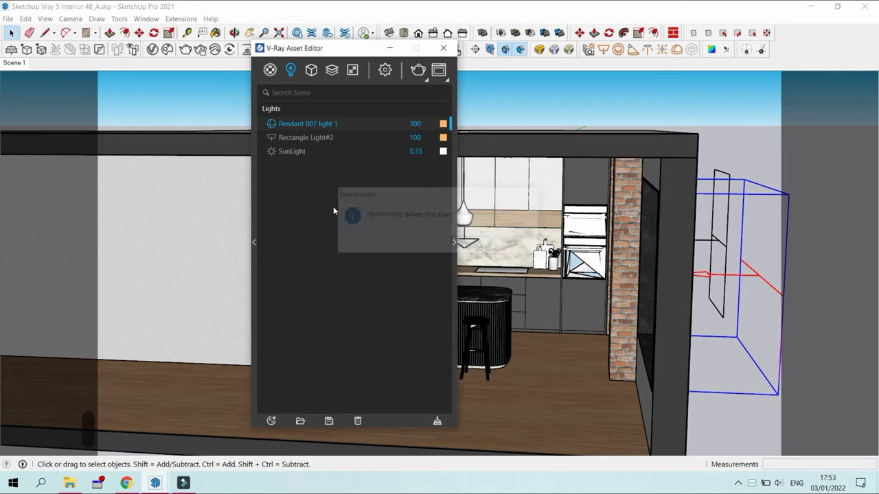
{"action": "left_click_drag", "start_coordinate": [337, 48], "coordinate": [188, 51]}
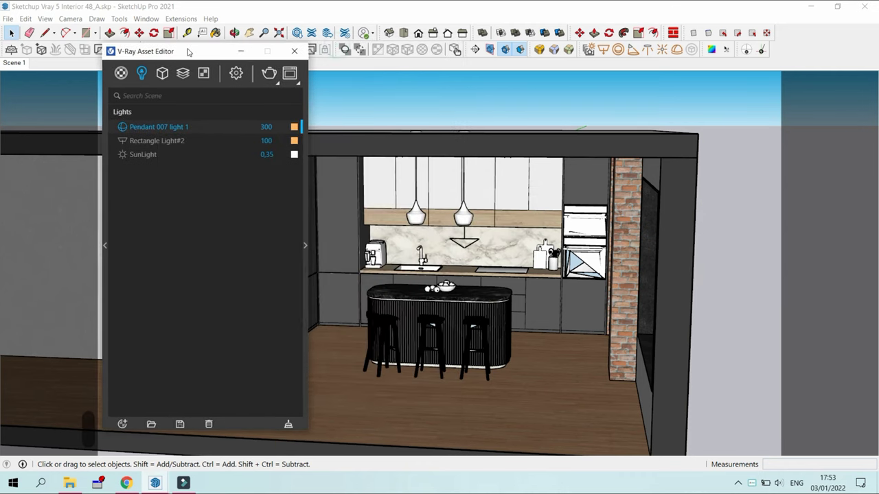
{"action": "middle_click_drag", "start_coordinate": [583, 241], "coordinate": [521, 236]}
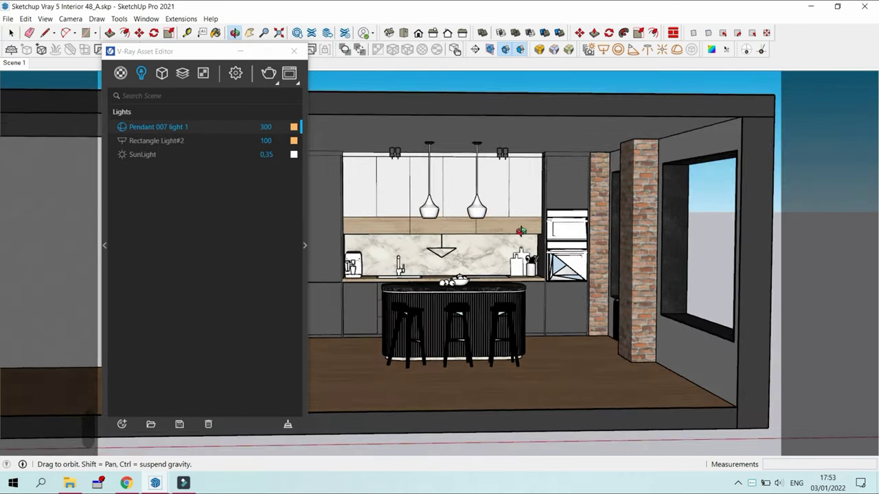
{"action": "left_click", "coordinate": [295, 52]}
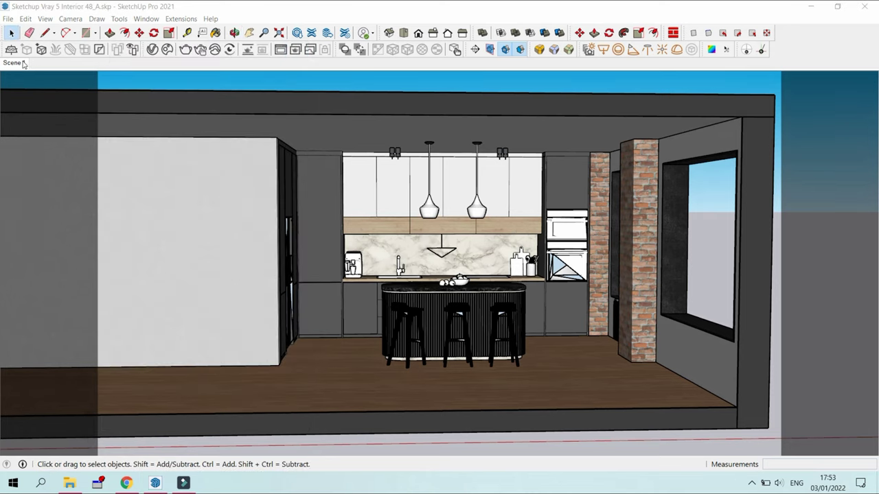
Step: Return to the Scene 1 camera view and locate the pendant lamp light in the model
{"action": "left_click", "coordinate": [17, 62]}
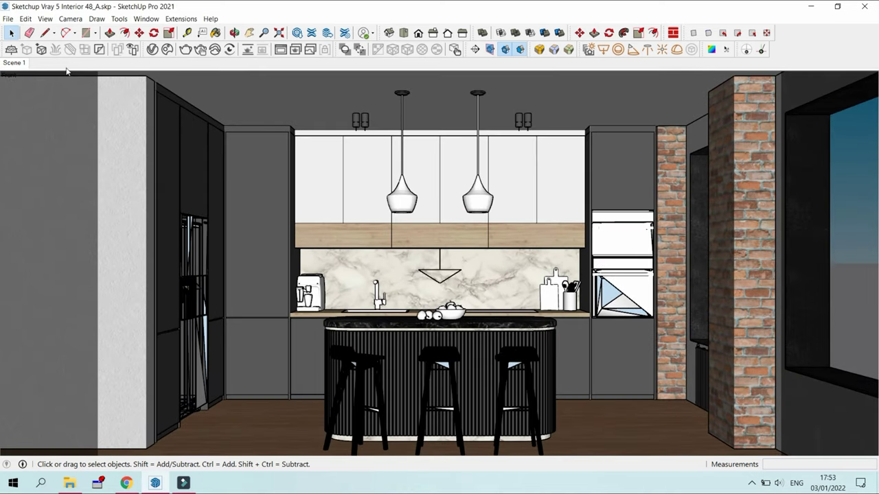
{"action": "left_click", "coordinate": [152, 50]}
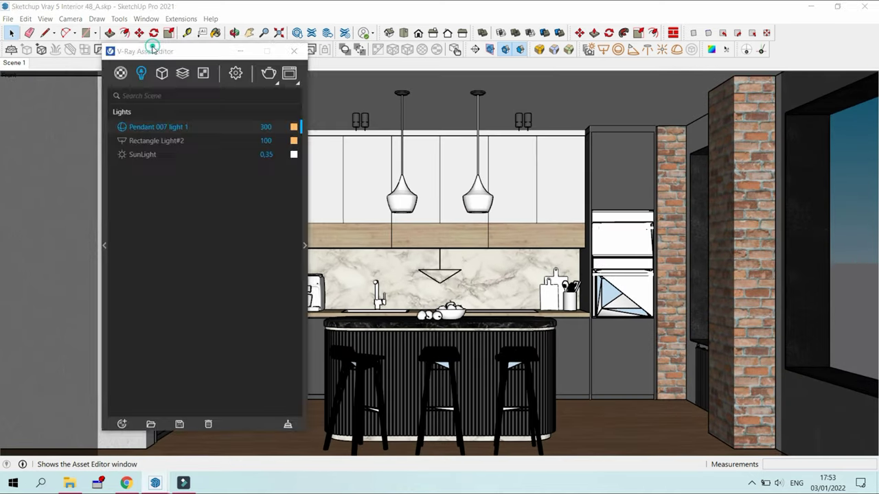
{"action": "left_click_drag", "start_coordinate": [160, 53], "coordinate": [140, 48]}
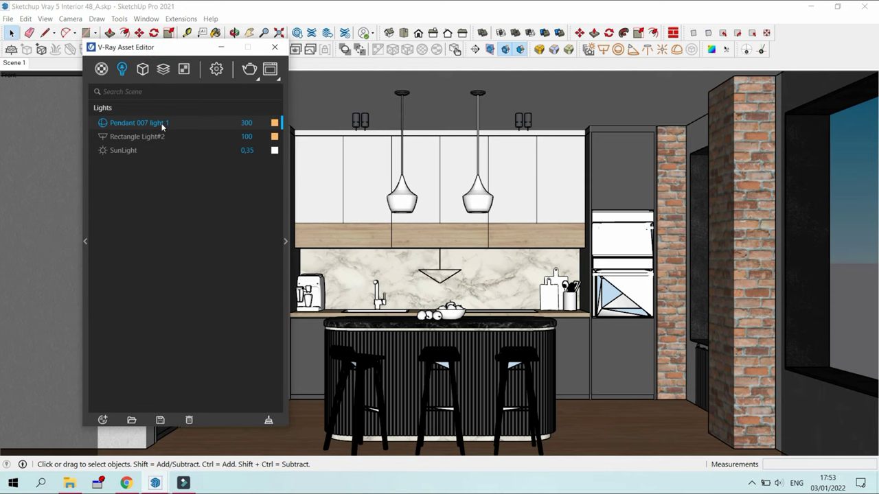
{"action": "left_click", "coordinate": [402, 185]}
Step: Locate Rectangle Light#2 on the backsplash with Select Objects In Scene, then pick SunLight
{"action": "left_click", "coordinate": [162, 137]}
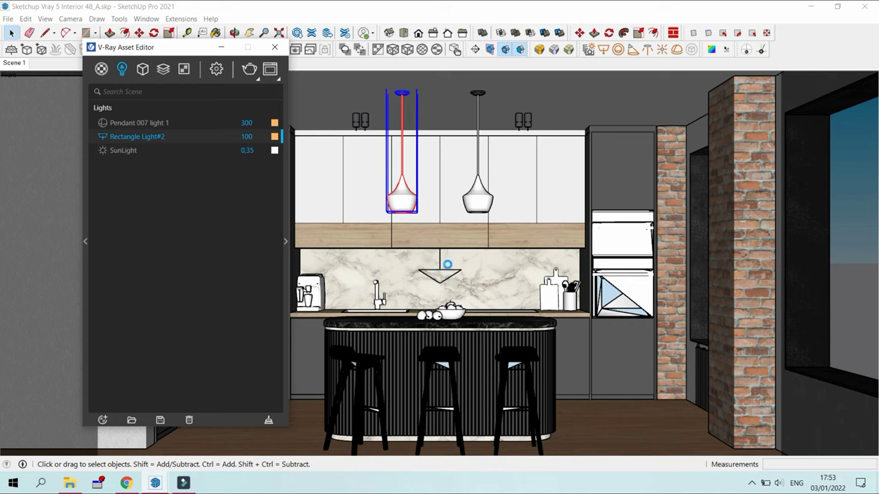
{"action": "left_click", "coordinate": [452, 273]}
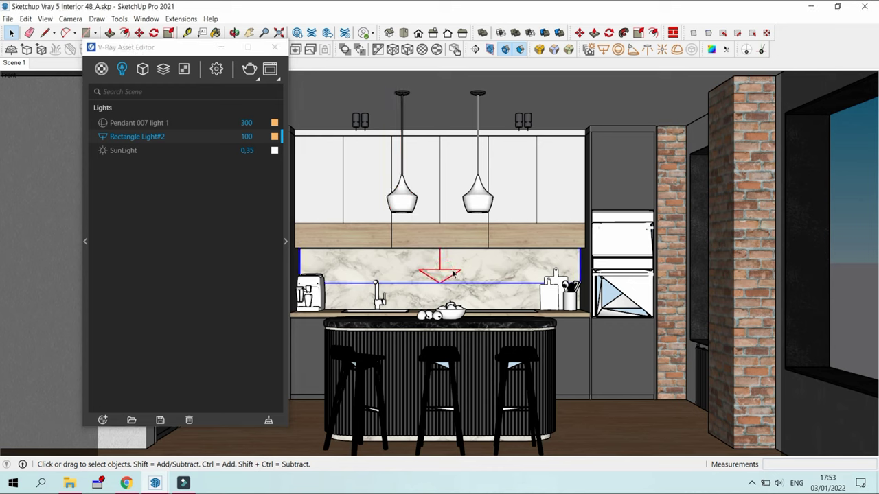
{"action": "left_click", "coordinate": [142, 137]}
{"action": "right_click", "coordinate": [145, 140]}
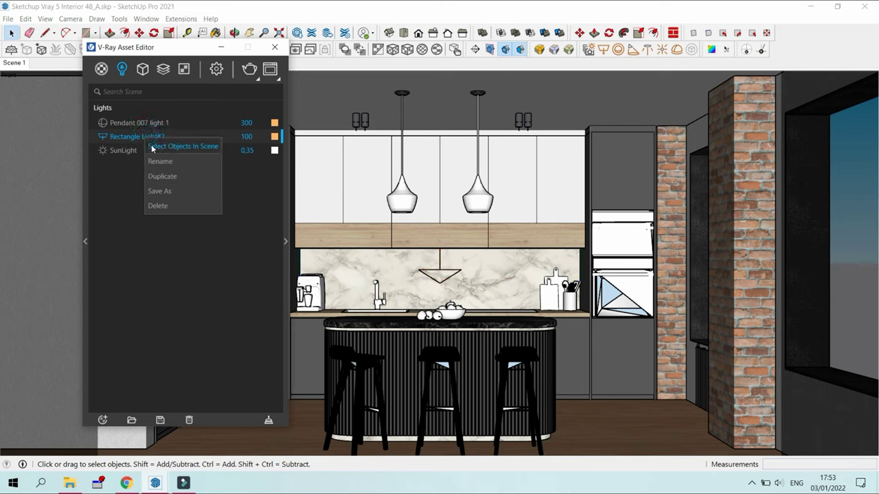
{"action": "left_click", "coordinate": [164, 147]}
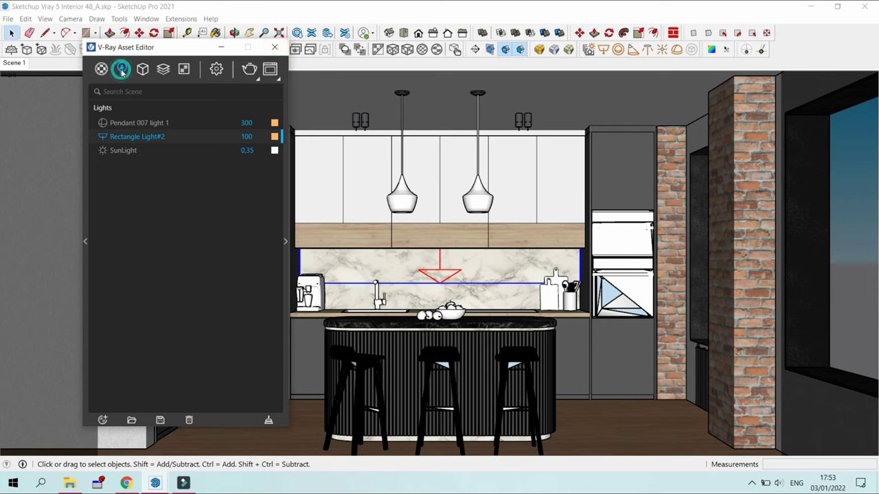
{"action": "left_click", "coordinate": [120, 151]}
Step: Place a V-Ray Dome Light on the kitchen floor
{"action": "left_click", "coordinate": [275, 47]}
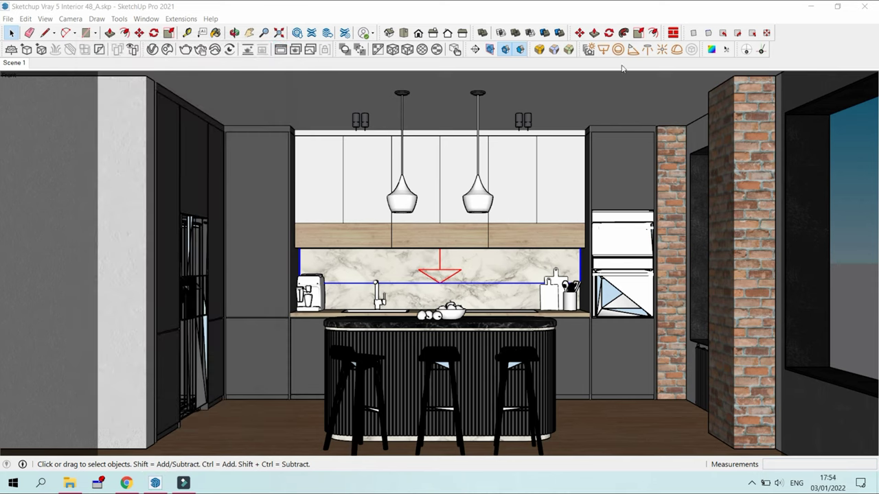
{"action": "left_click", "coordinate": [677, 50]}
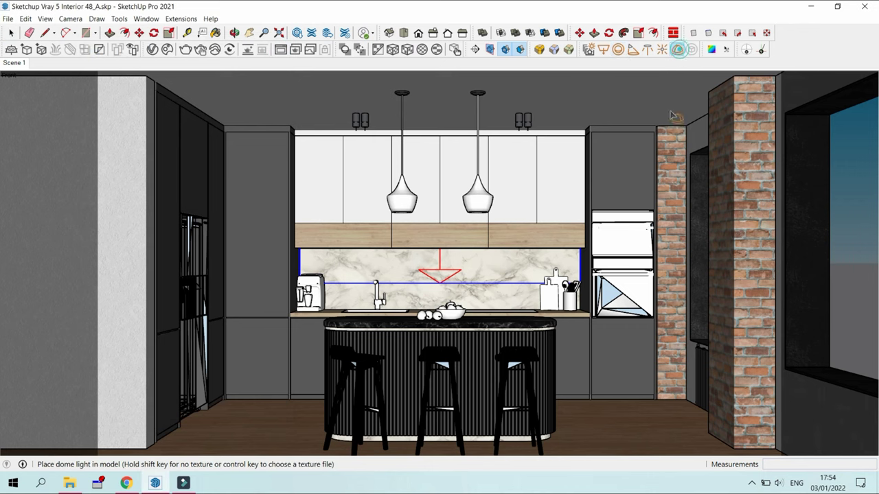
{"action": "left_click", "coordinate": [618, 440]}
{"action": "left_click", "coordinate": [610, 440]}
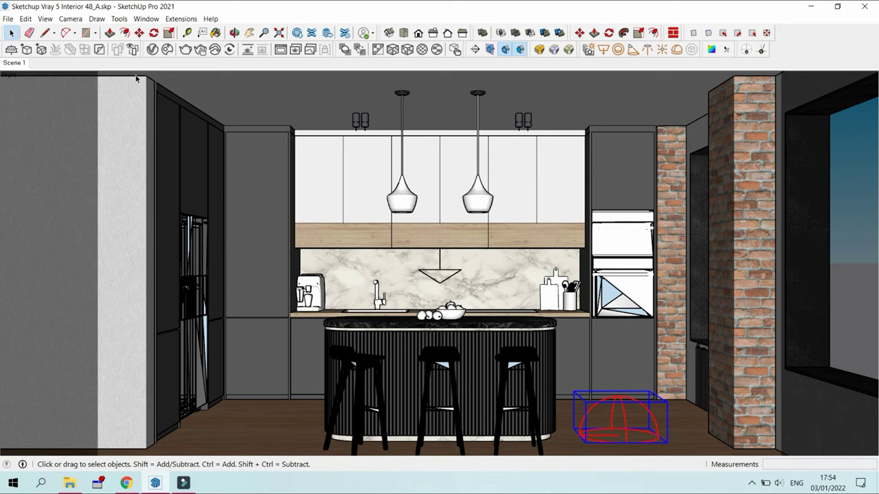
Step: Expand the Asset Editor's lights list to show the SunLight's parameters
{"action": "left_click", "coordinate": [153, 50]}
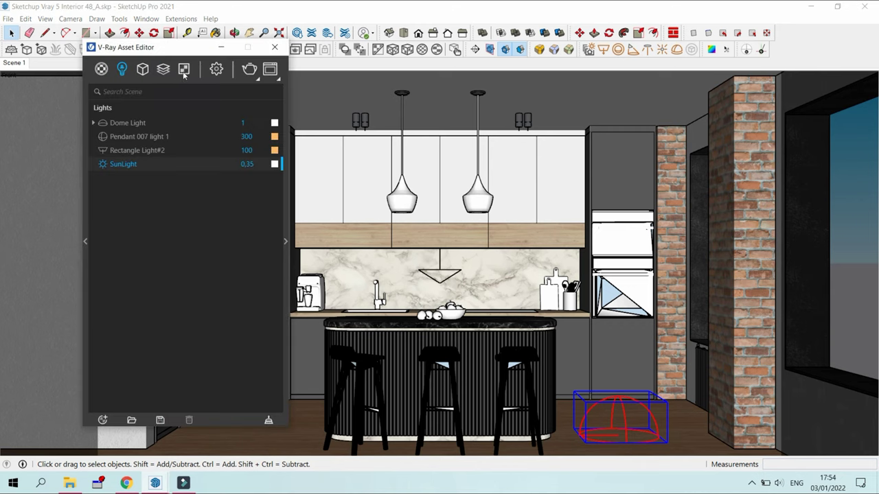
{"action": "left_click", "coordinate": [138, 164]}
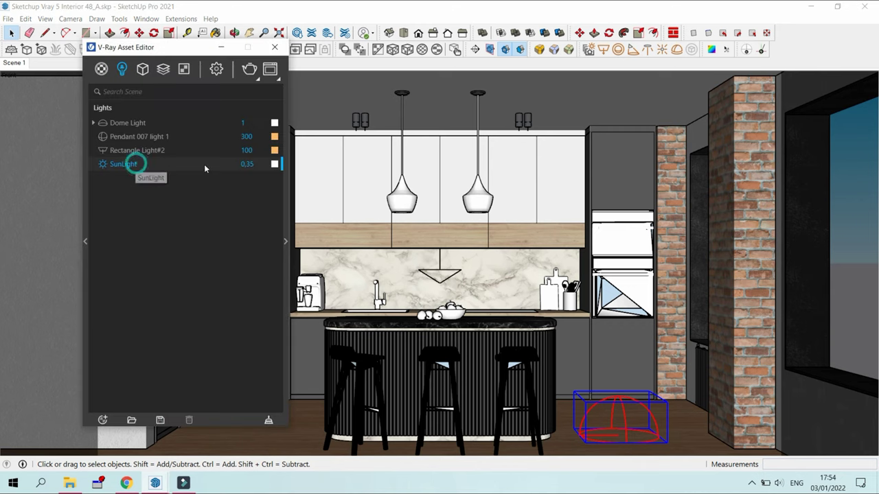
{"action": "left_click", "coordinate": [287, 190]}
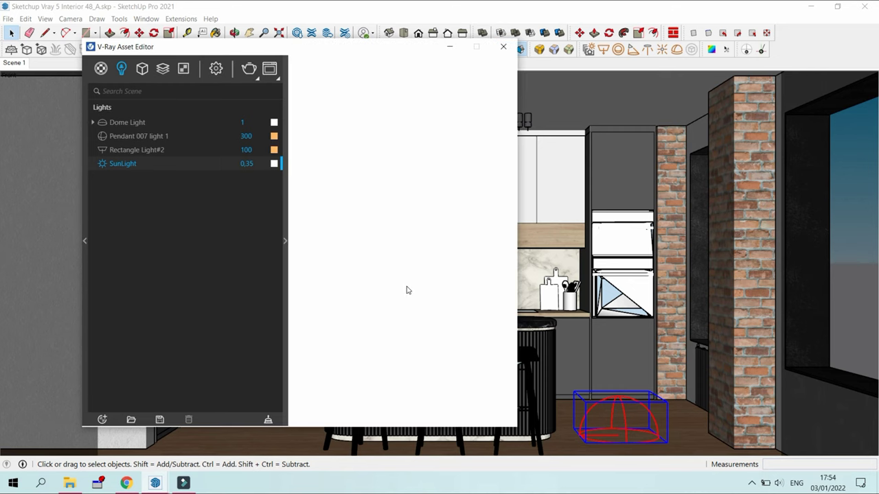
Step: Set the SunLight's Custom Orientation vertical angle to 90°, keeping the horizontal angle at 90°
{"action": "left_click_drag", "start_coordinate": [322, 54], "coordinate": [353, 61]}
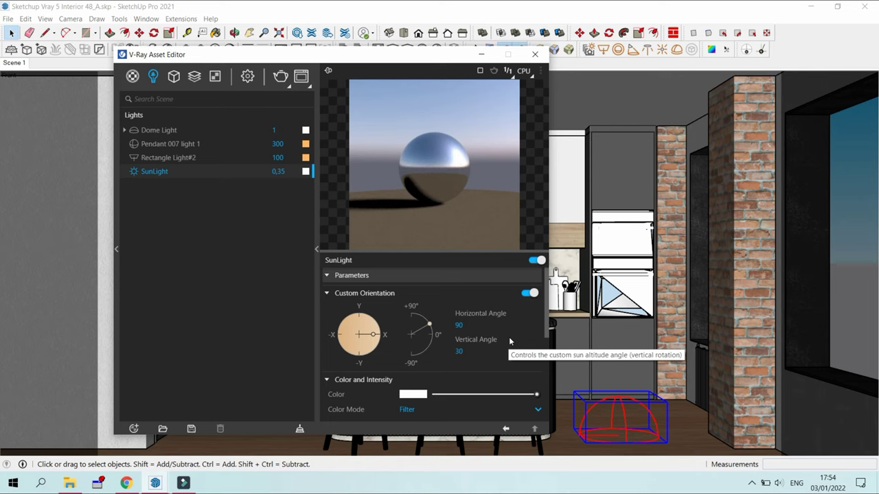
{"action": "scroll", "coordinate": [509, 336], "scroll_direction": "down", "scroll_amount": 5}
{"action": "scroll", "coordinate": [509, 335], "scroll_direction": "up", "scroll_amount": 5}
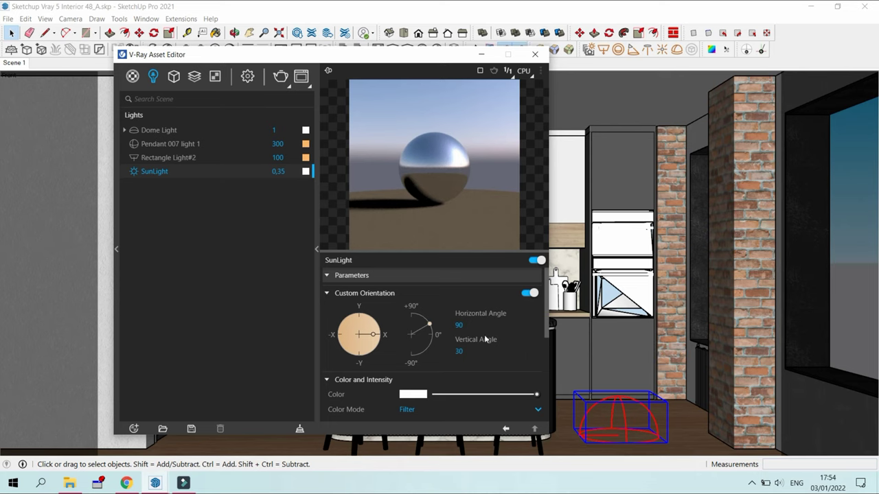
{"action": "left_click_drag", "start_coordinate": [431, 325], "coordinate": [414, 305]}
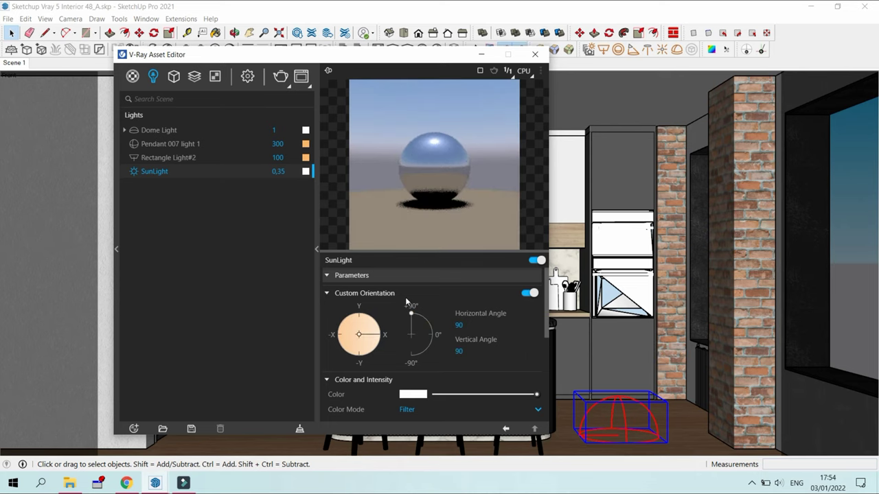
Step: Copy the Environment Sky texture from the Textures list
{"action": "left_click", "coordinate": [213, 78]}
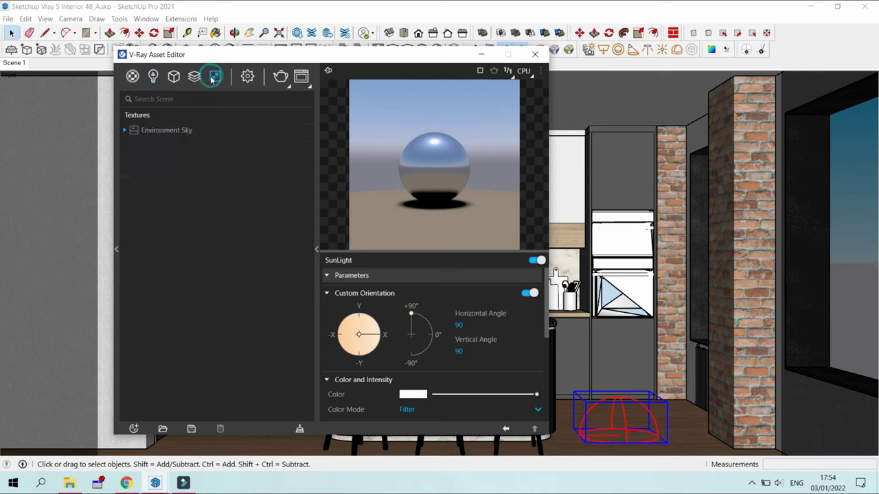
{"action": "left_click", "coordinate": [178, 132]}
{"action": "right_click", "coordinate": [178, 131]}
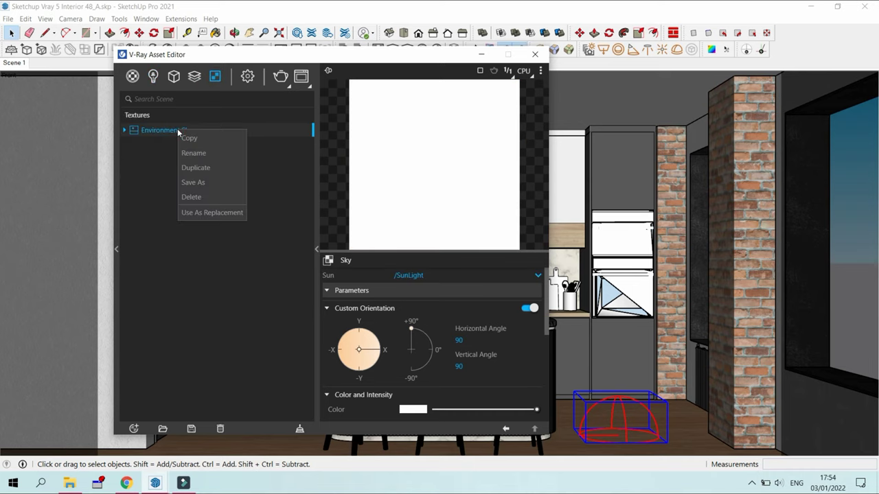
{"action": "left_click", "coordinate": [189, 140]}
Step: Paste the sky texture as an instance into the Dome Light's Color/Texture HDR slot
{"action": "left_click", "coordinate": [152, 76]}
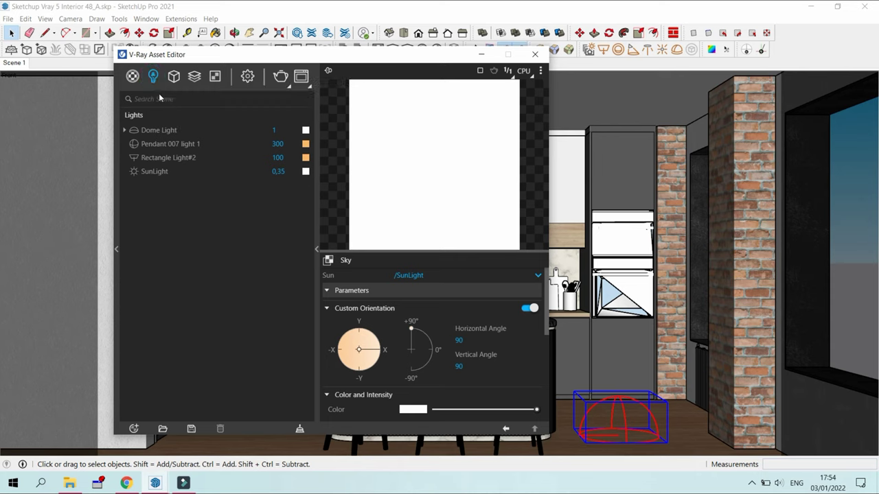
{"action": "left_click", "coordinate": [166, 133]}
{"action": "right_click", "coordinate": [524, 292]}
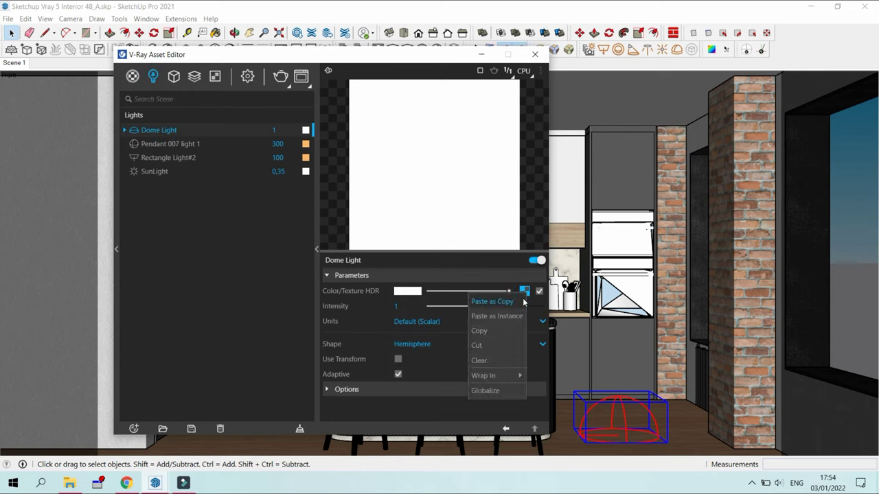
{"action": "left_click", "coordinate": [506, 361]}
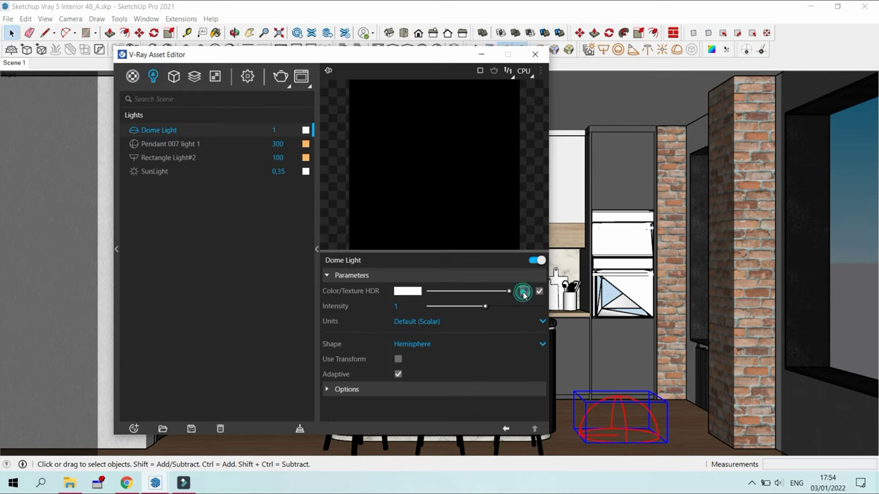
{"action": "right_click", "coordinate": [524, 292]}
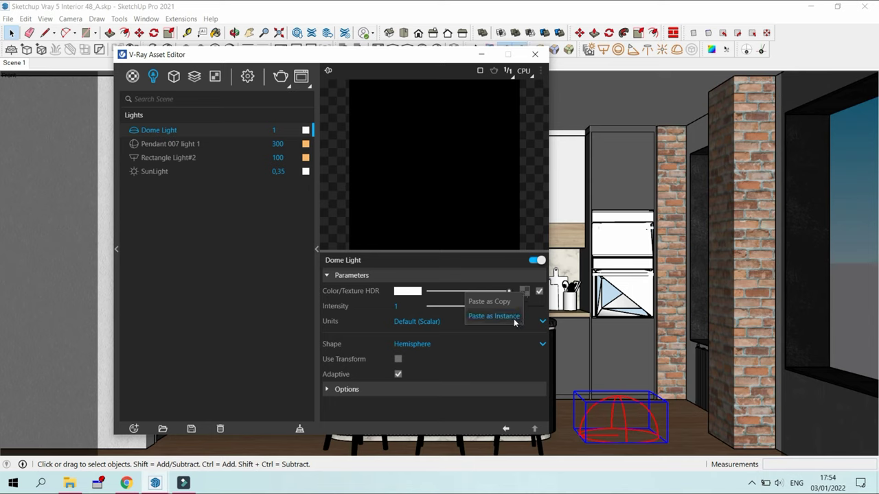
{"action": "left_click", "coordinate": [514, 317]}
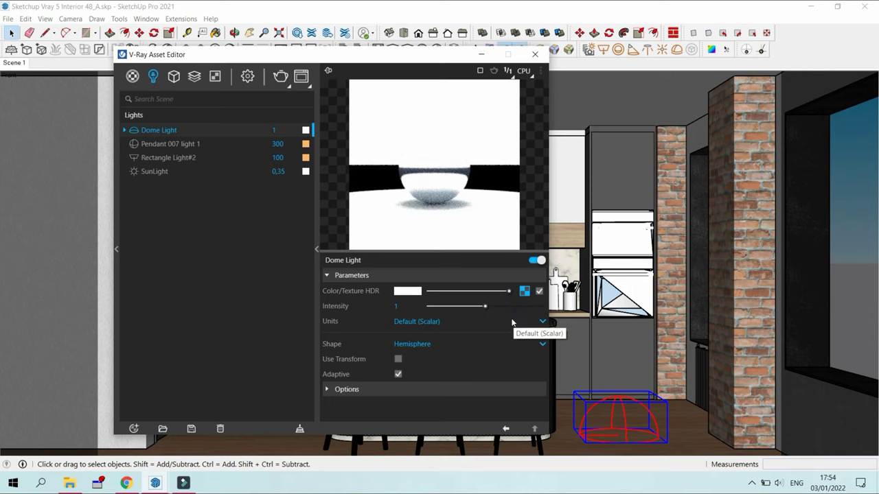
Step: Keep scalar intensity units and set the Dome Light shape to Sphere
{"action": "left_click", "coordinate": [440, 323]}
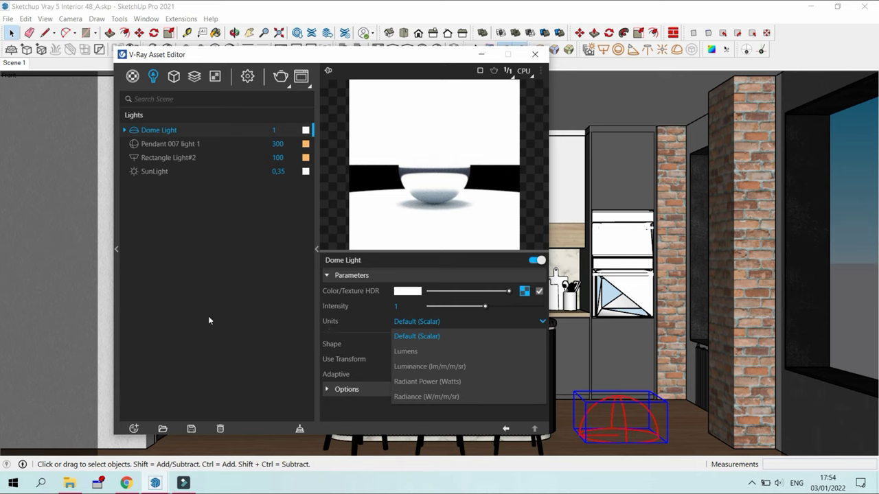
{"action": "left_click", "coordinate": [395, 340]}
{"action": "left_click", "coordinate": [412, 346]}
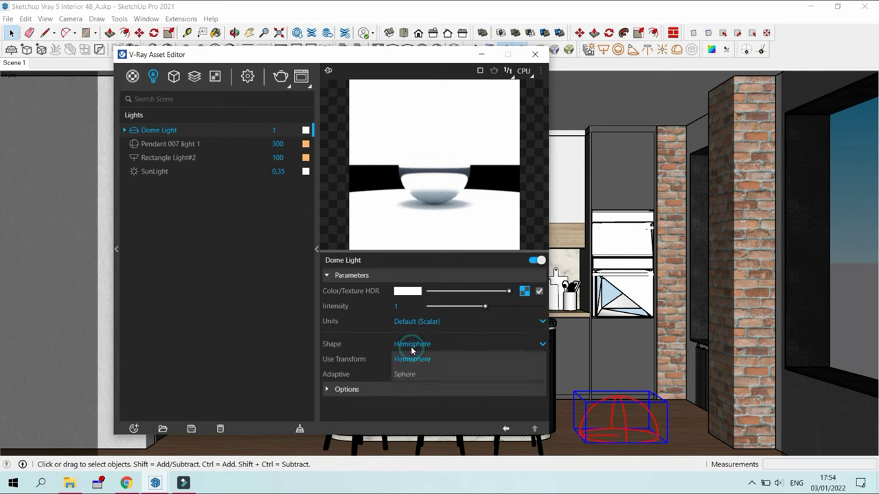
{"action": "left_click", "coordinate": [410, 375]}
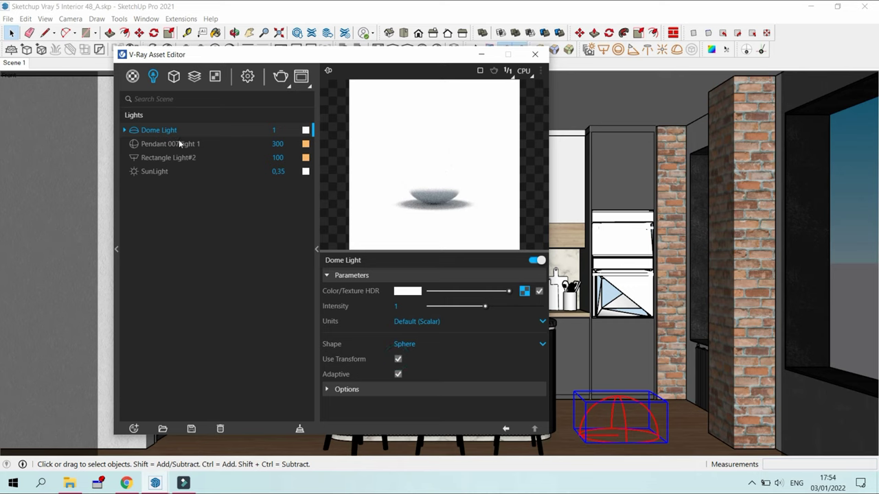
Step: Set the SunLight's vertical angle to 30°
{"action": "left_click", "coordinate": [164, 171]}
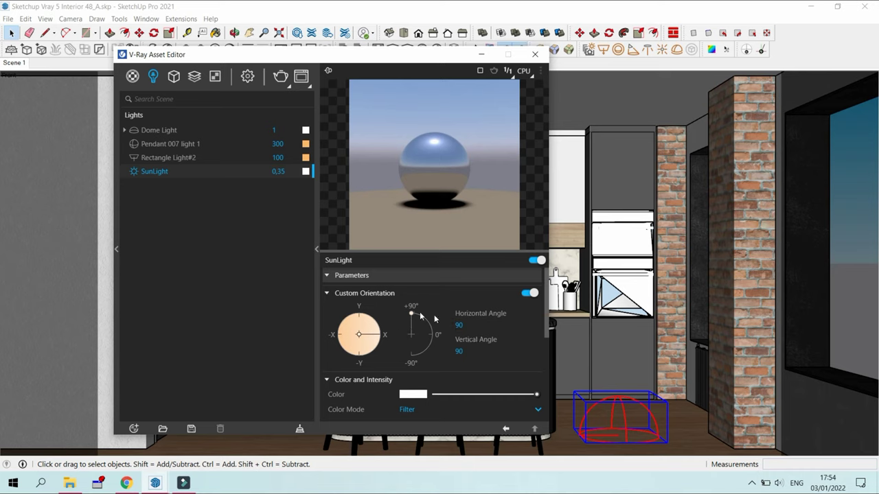
{"action": "left_click_drag", "start_coordinate": [420, 316], "coordinate": [430, 326]}
{"action": "double_click", "coordinate": [458, 351]}
{"action": "type", "text": "30"}
{"action": "key", "text": "Return"}
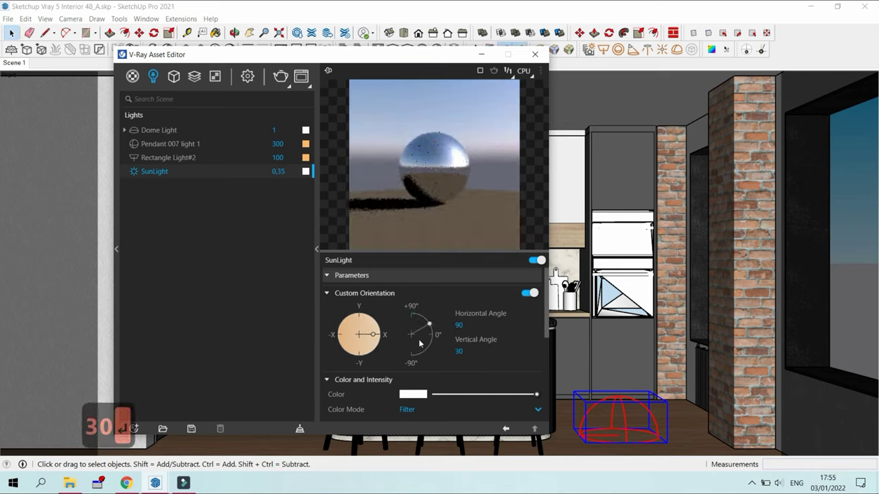
Step: Set the Dome Light intensity to 3, review both lights, and close the Asset Editor
{"action": "left_click", "coordinate": [172, 130]}
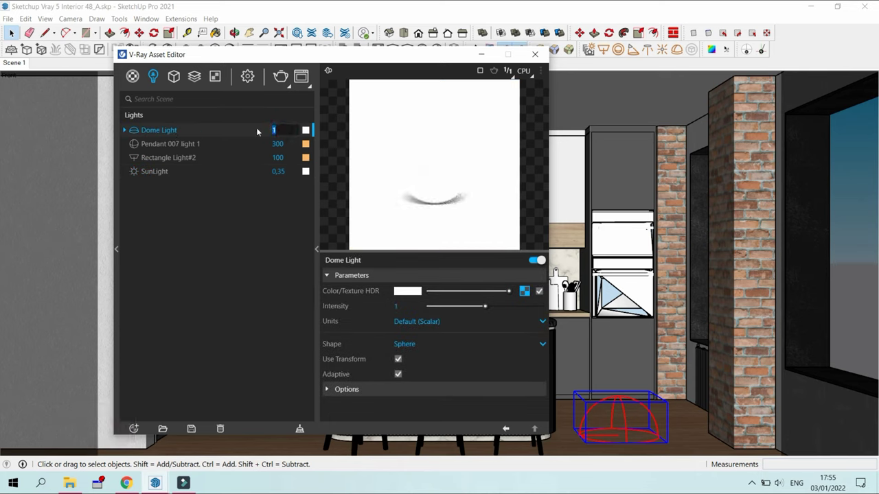
{"action": "type", "text": "3"}
{"action": "key", "text": "Return"}
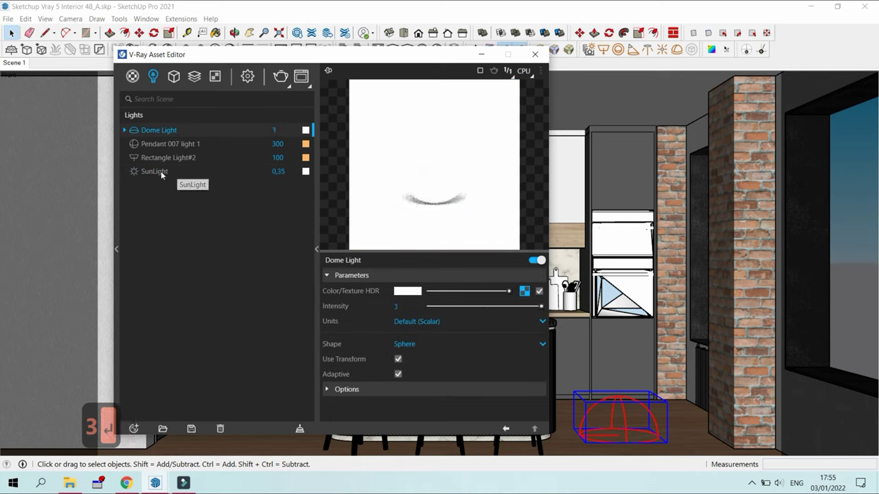
{"action": "left_click", "coordinate": [178, 171]}
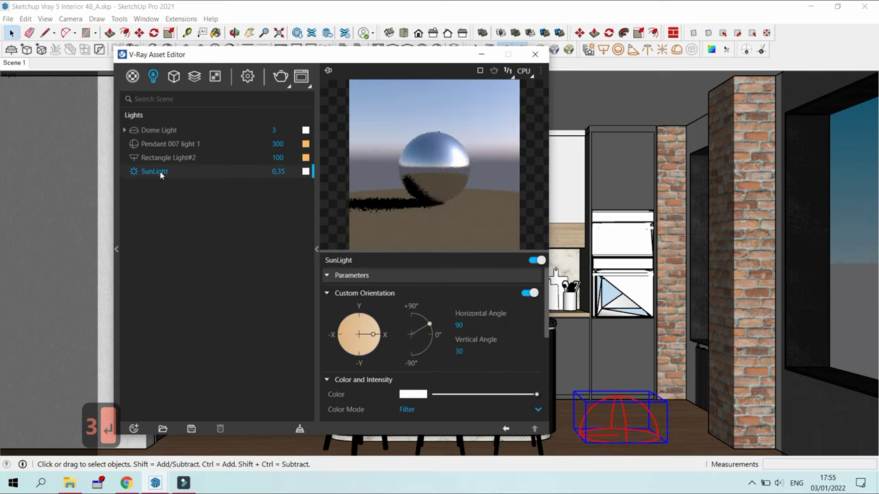
{"action": "left_click", "coordinate": [175, 129]}
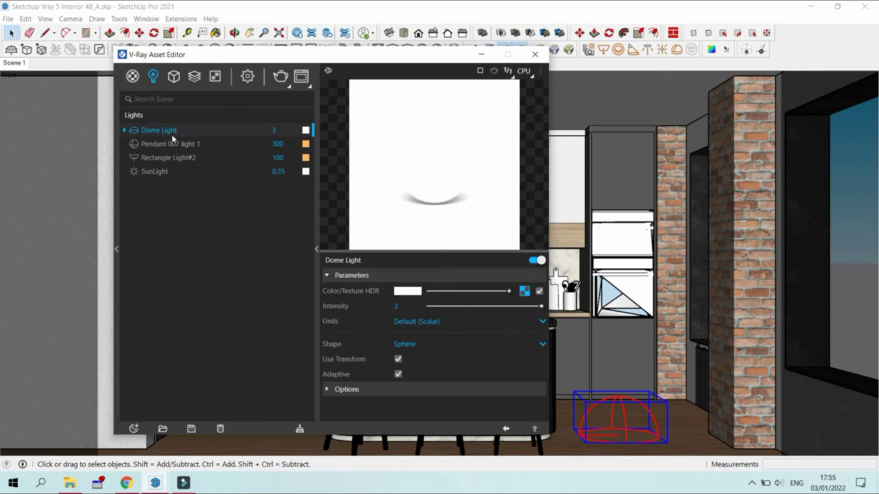
{"action": "left_click", "coordinate": [159, 173]}
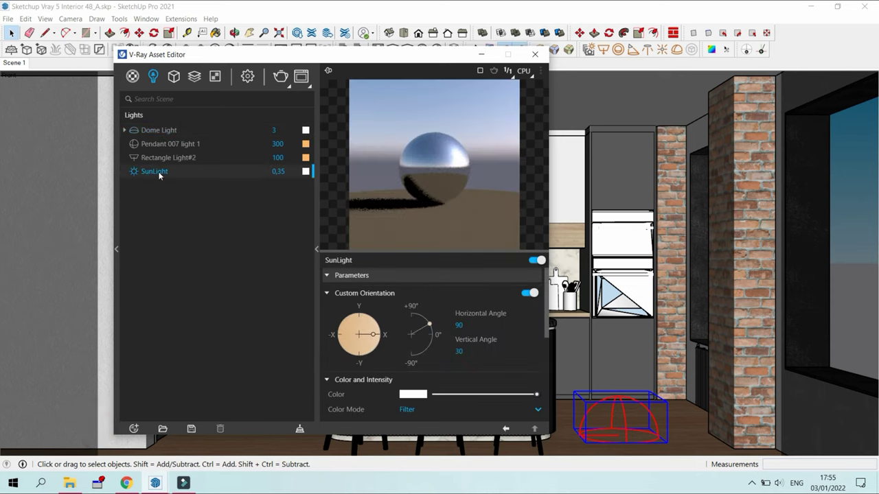
{"action": "left_click", "coordinate": [535, 54]}
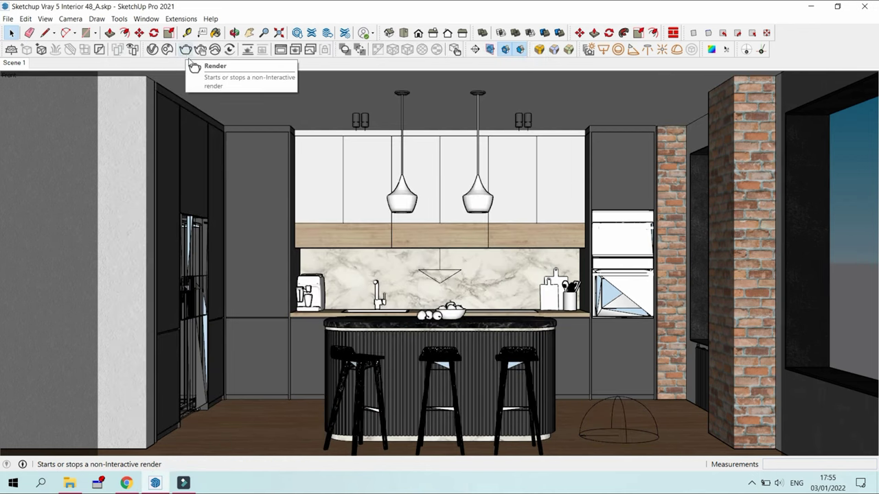
Step: Under the Dome Light's Options, set Affect Specular and Affect Reflections to 0.9, then close the editor
{"action": "left_click", "coordinate": [167, 49]}
{"action": "left_click_drag", "start_coordinate": [217, 61], "coordinate": [229, 61]}
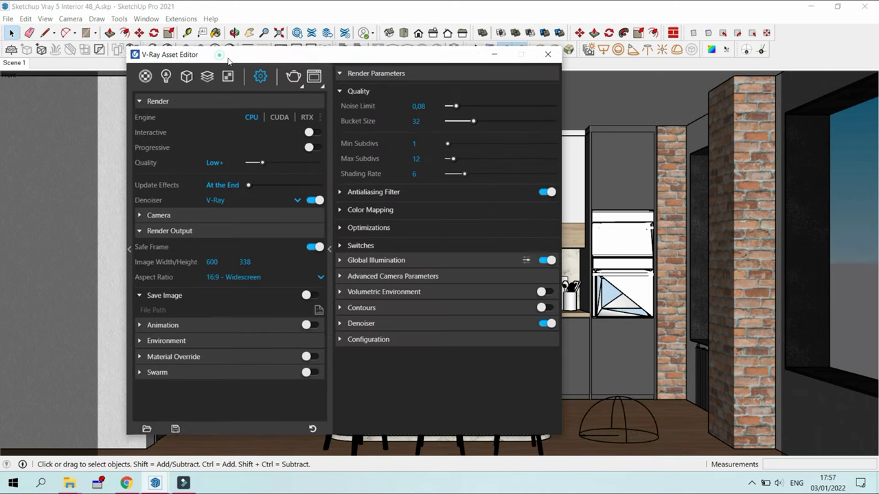
{"action": "left_click", "coordinate": [166, 77]}
{"action": "left_click", "coordinate": [181, 131]}
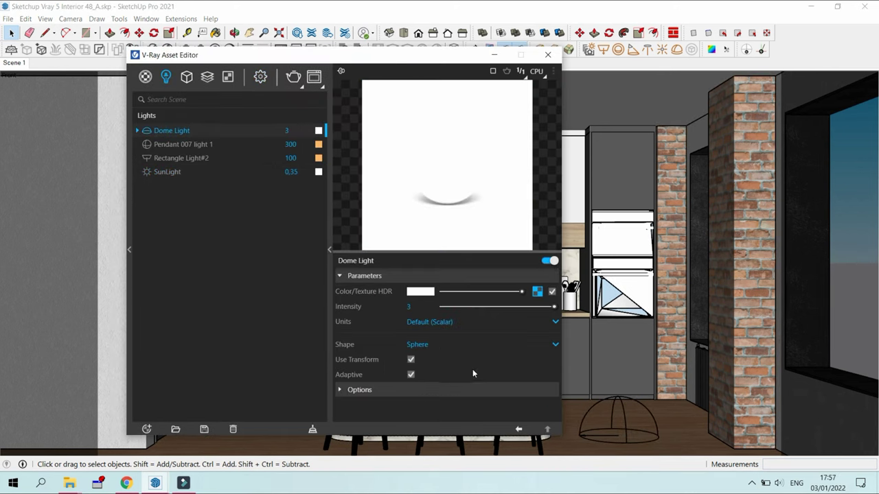
{"action": "scroll", "coordinate": [512, 379], "scroll_direction": "down", "scroll_amount": 3}
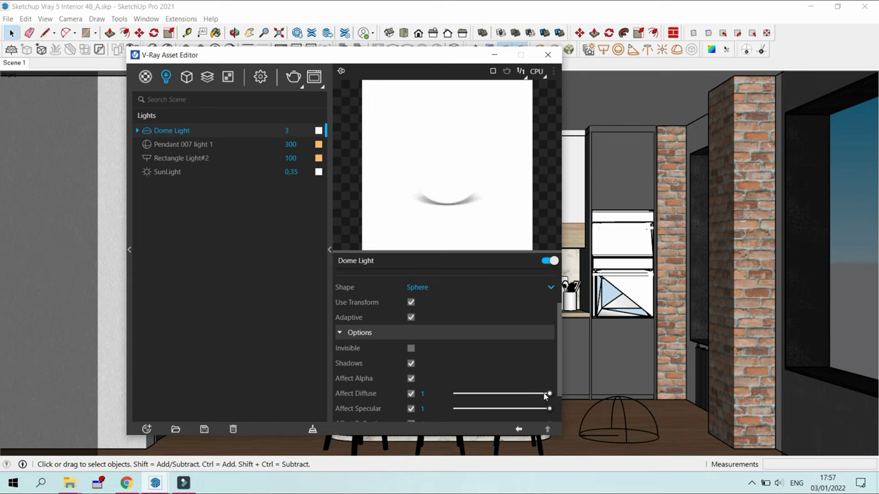
{"action": "scroll", "coordinate": [543, 392], "scroll_direction": "down", "scroll_amount": 1}
{"action": "left_click_drag", "start_coordinate": [549, 366], "coordinate": [539, 369]}
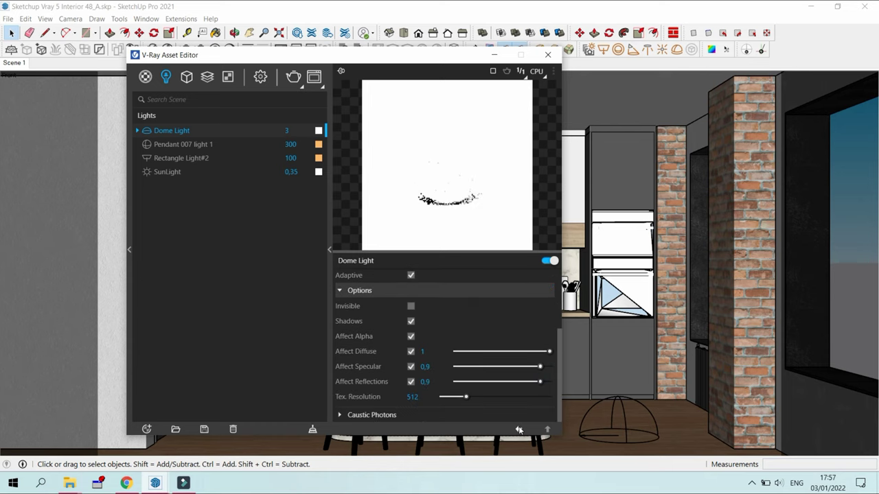
{"action": "left_click", "coordinate": [519, 429]}
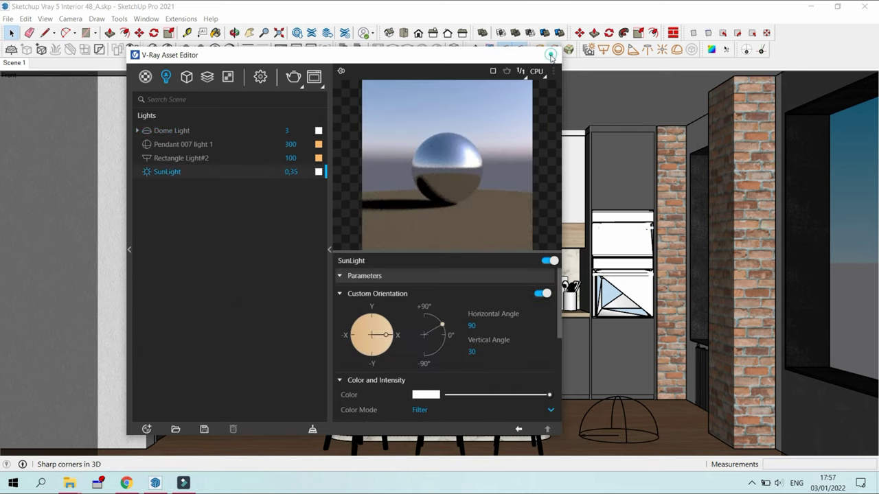
{"action": "left_click", "coordinate": [547, 55]}
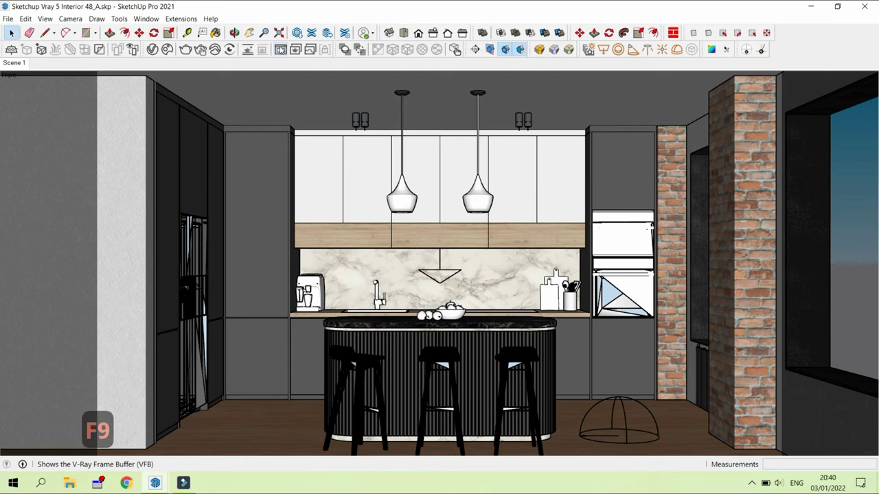
Step: Reopen the V-Ray Frame Buffer maximized on the effectsResult channel
{"action": "left_click", "coordinate": [280, 49]}
{"action": "left_click", "coordinate": [267, 129]}
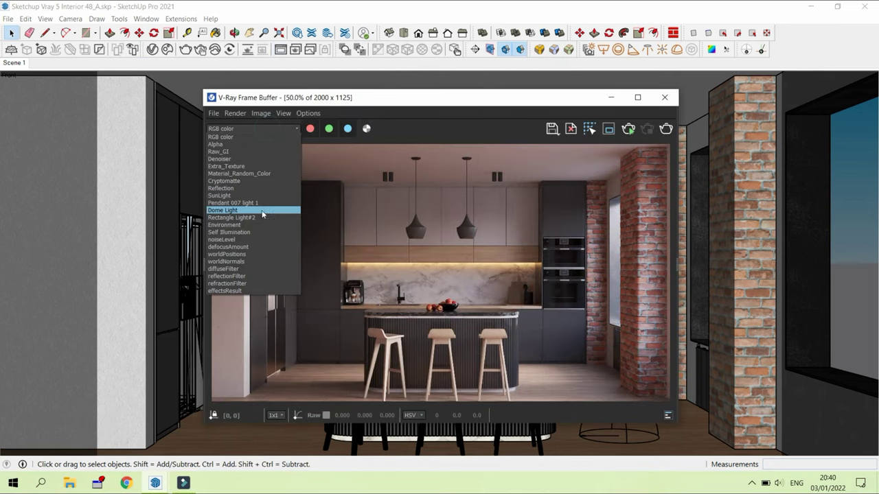
{"action": "left_click", "coordinate": [241, 291]}
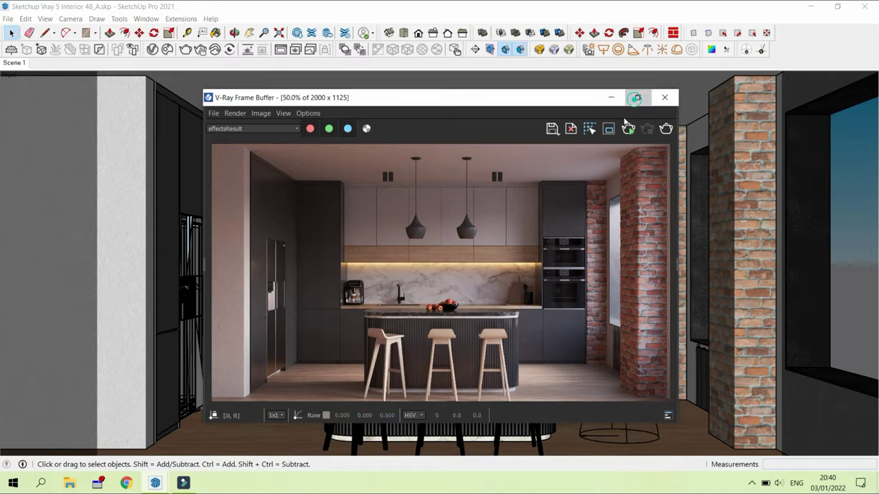
{"action": "left_click", "coordinate": [637, 97]}
Step: Pan across the kitchen render and expand the History panel beside it
{"action": "scroll", "coordinate": [514, 240], "scroll_direction": "up", "scroll_amount": 1}
{"action": "mouse_move", "coordinate": [514, 239]}
{"action": "middle_mouse_down"}
{"action": "mouse_move", "coordinate": [550, 161]}
{"action": "mouse_move", "coordinate": [453, 160]}
{"action": "mouse_move", "coordinate": [441, 210]}
{"action": "mouse_move", "coordinate": [451, 245]}
{"action": "middle_mouse_up"}
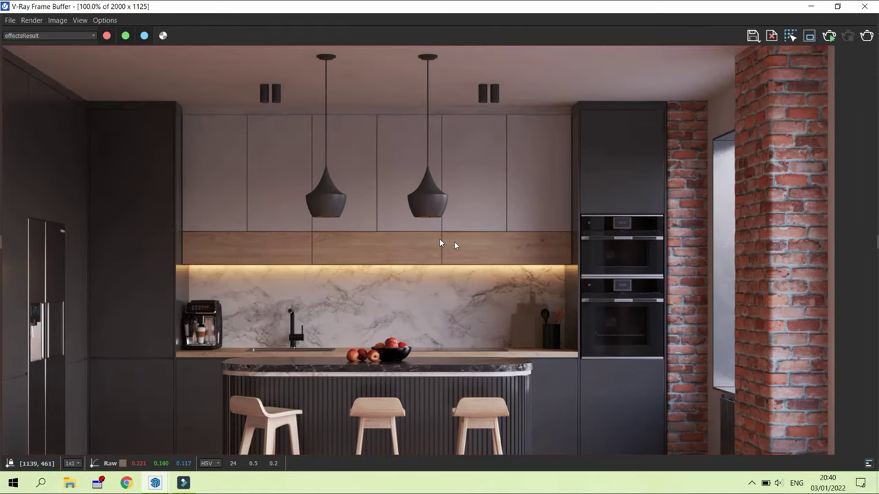
{"action": "mouse_move", "coordinate": [714, 203]}
{"action": "middle_mouse_down"}
{"action": "mouse_move", "coordinate": [600, 171]}
{"action": "mouse_move", "coordinate": [112, 117]}
{"action": "middle_mouse_up"}
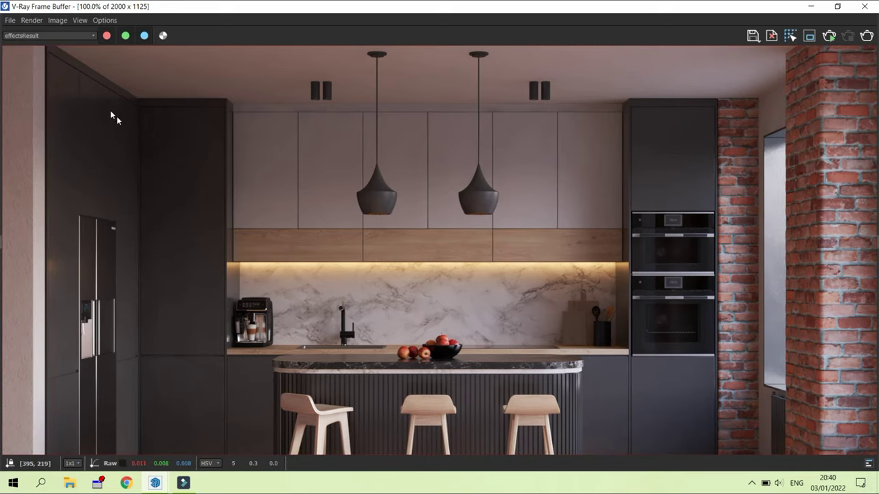
{"action": "scroll", "coordinate": [694, 101], "scroll_direction": "down", "scroll_amount": 2}
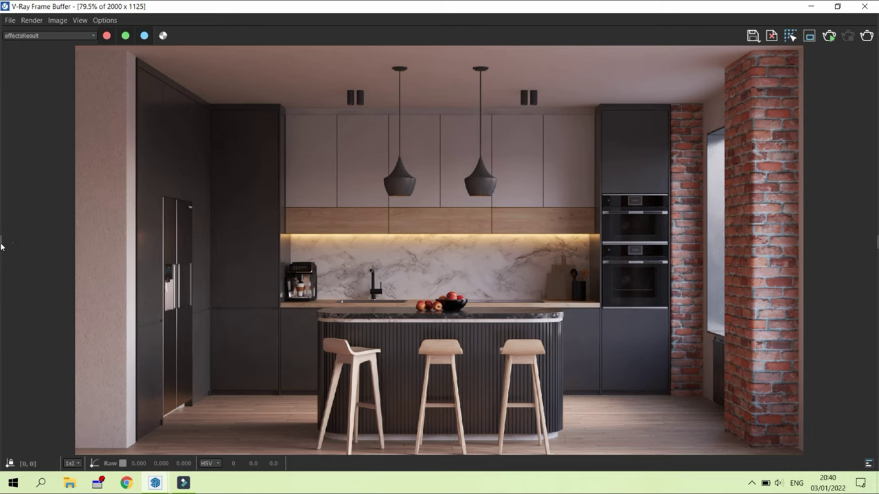
{"action": "double_click", "coordinate": [1, 245]}
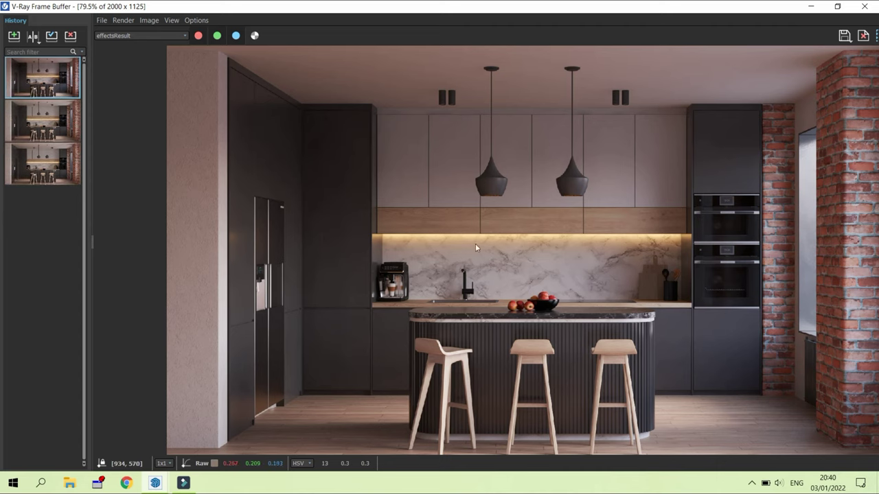
{"action": "mouse_move", "coordinate": [43, 77]}
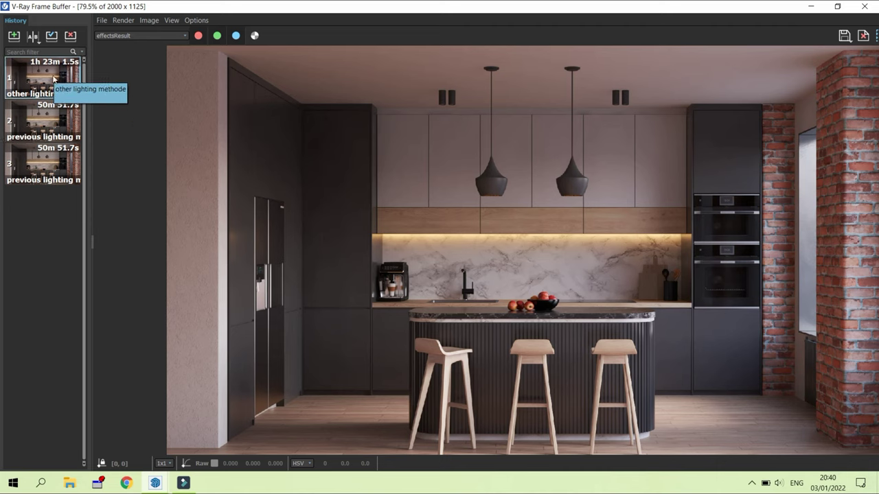
Step: A/B compare two history renders, widen the History panel, then bring up the Notepad note
{"action": "left_click", "coordinate": [31, 36]}
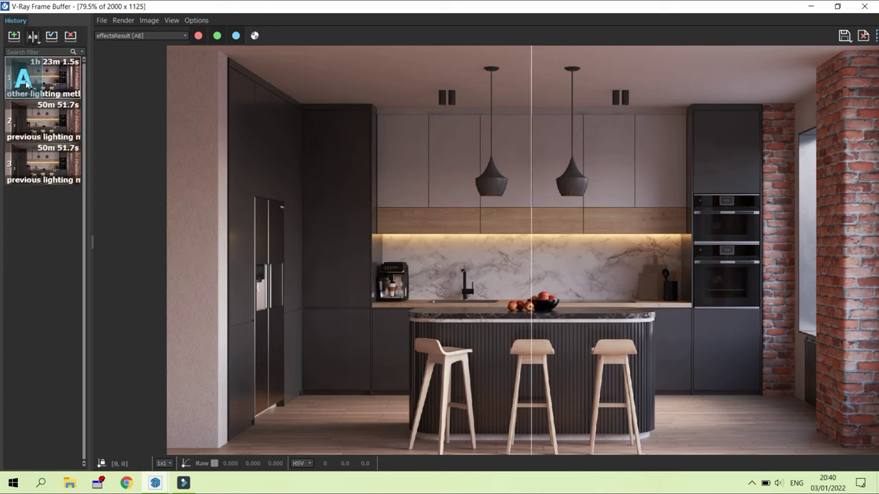
{"action": "mouse_move", "coordinate": [42, 121]}
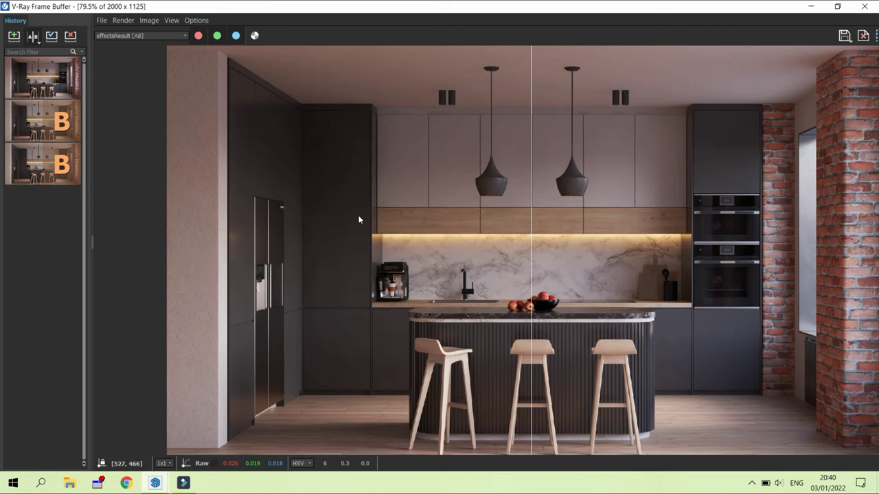
{"action": "mouse_move", "coordinate": [528, 185]}
{"action": "left_mouse_down"}
{"action": "mouse_move", "coordinate": [189, 188]}
{"action": "mouse_move", "coordinate": [847, 181]}
{"action": "mouse_move", "coordinate": [141, 192]}
{"action": "mouse_move", "coordinate": [560, 191]}
{"action": "mouse_move", "coordinate": [530, 189]}
{"action": "left_mouse_up"}
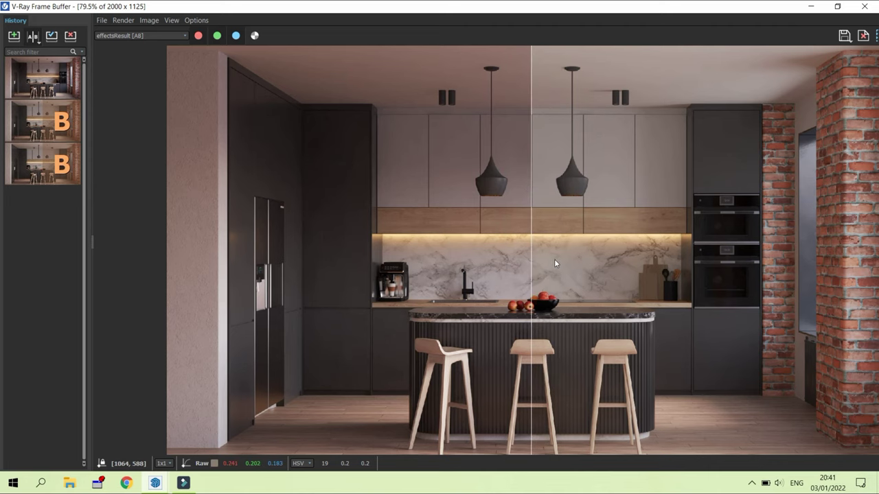
{"action": "mouse_move", "coordinate": [92, 240]}
{"action": "left_mouse_down"}
{"action": "mouse_move", "coordinate": [5, 238]}
{"action": "mouse_move", "coordinate": [265, 235]}
{"action": "mouse_move", "coordinate": [145, 238]}
{"action": "left_mouse_up"}
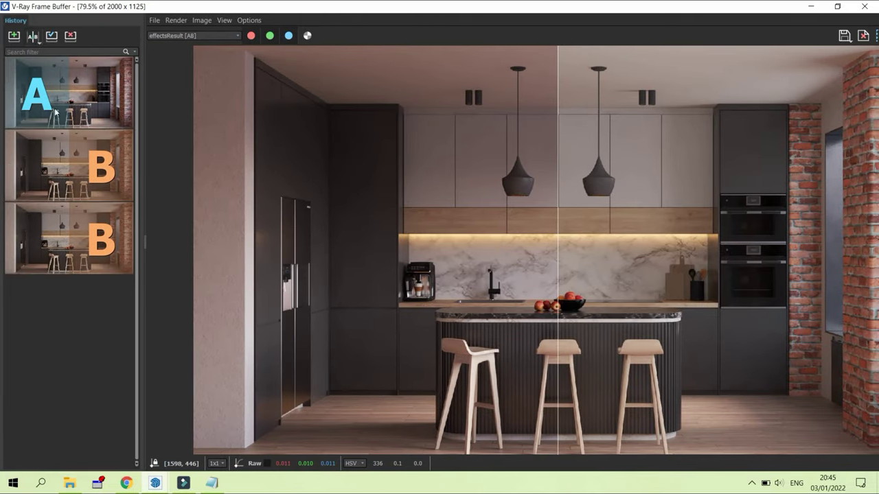
{"action": "left_click", "coordinate": [32, 36]}
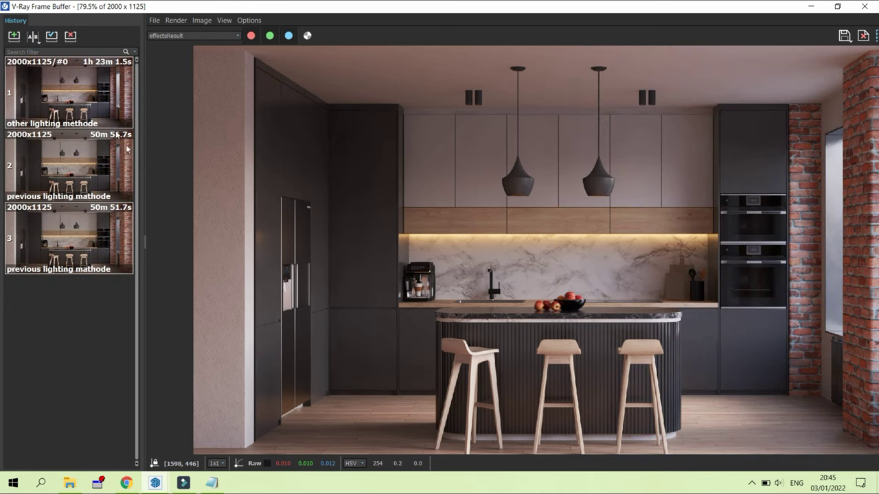
{"action": "left_click", "coordinate": [212, 482]}
Step: Close the Notepad note about the fill light, choosing Don't Save
{"action": "mouse_move", "coordinate": [173, 208]}
{"action": "left_mouse_down"}
{"action": "mouse_move", "coordinate": [488, 205]}
{"action": "mouse_move", "coordinate": [559, 227]}
{"action": "left_mouse_up"}
{"action": "left_click", "coordinate": [488, 225]}
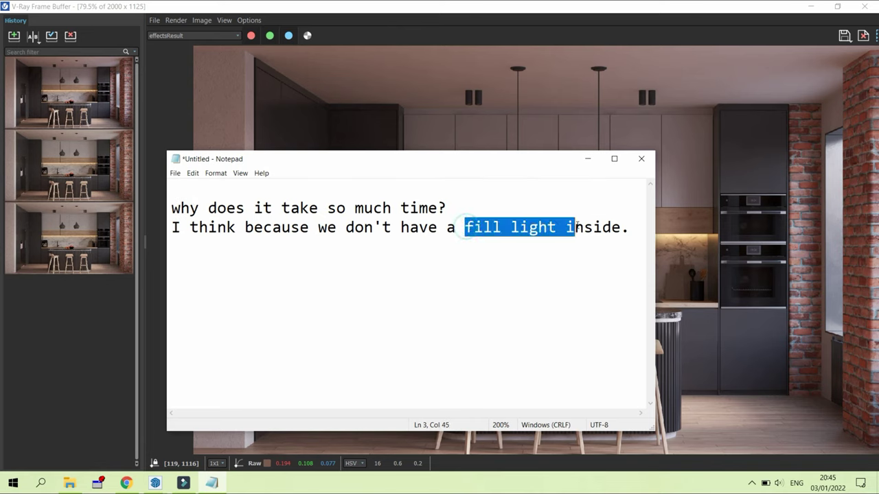
{"action": "left_click", "coordinate": [642, 159]}
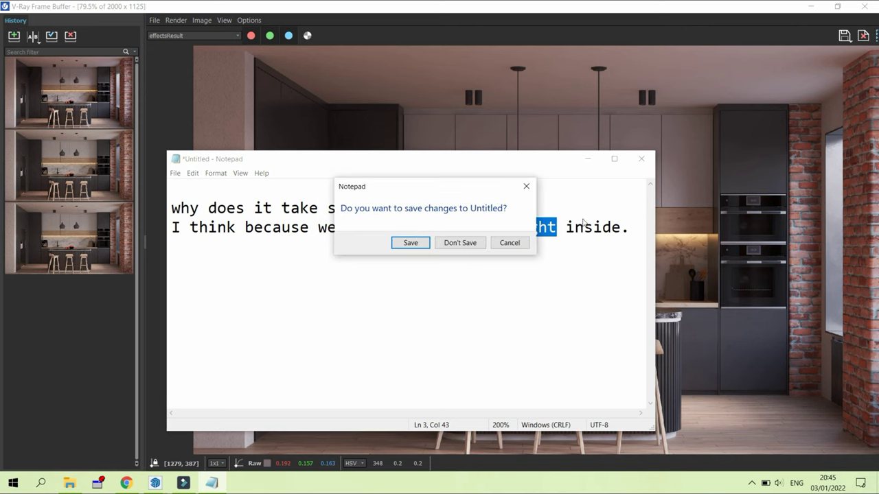
{"action": "left_click", "coordinate": [517, 245]}
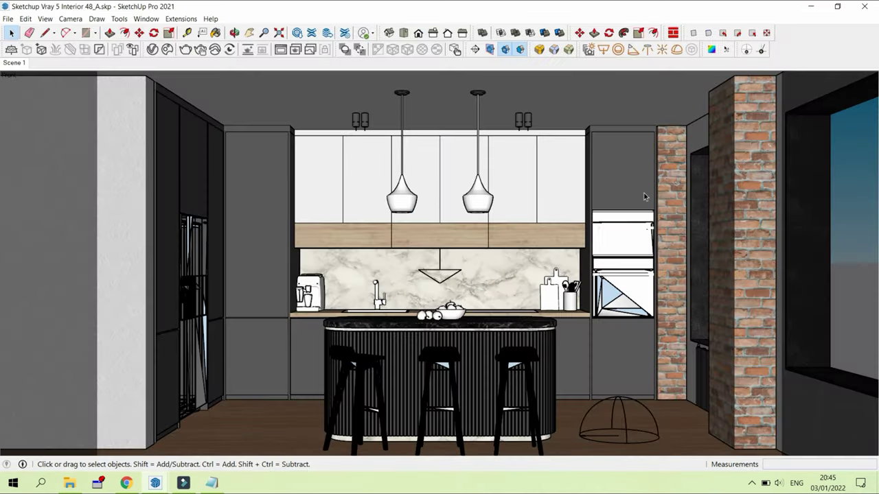
Step: In V-Ray render settings, set quality to Low+ and image width to 1000
{"action": "left_click", "coordinate": [151, 49]}
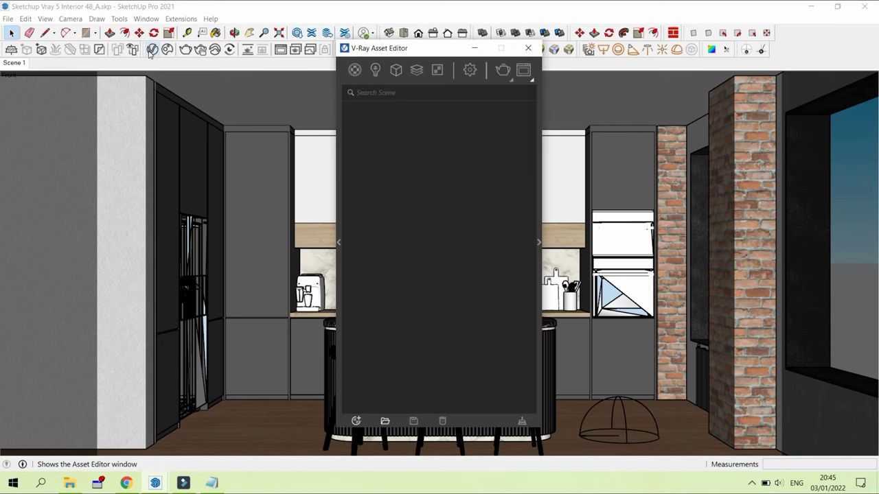
{"action": "left_click", "coordinate": [470, 70]}
{"action": "left_click_drag", "start_coordinate": [486, 156], "coordinate": [470, 156]}
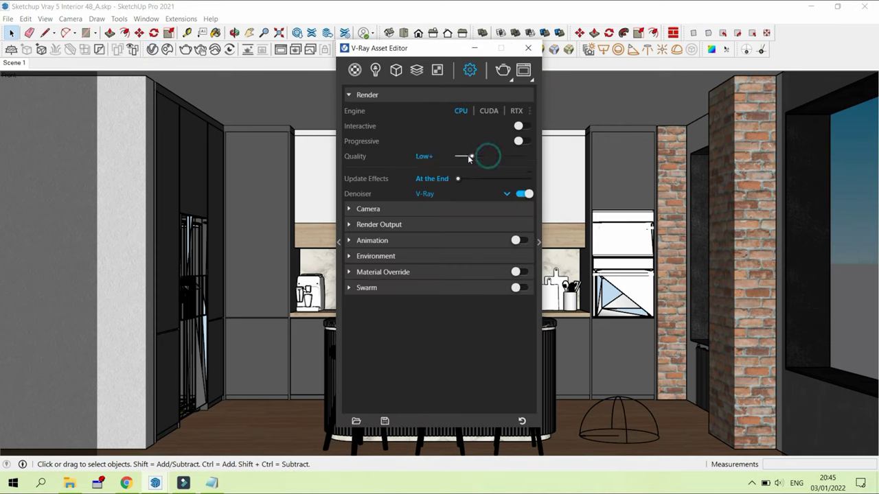
{"action": "left_click", "coordinate": [541, 206]}
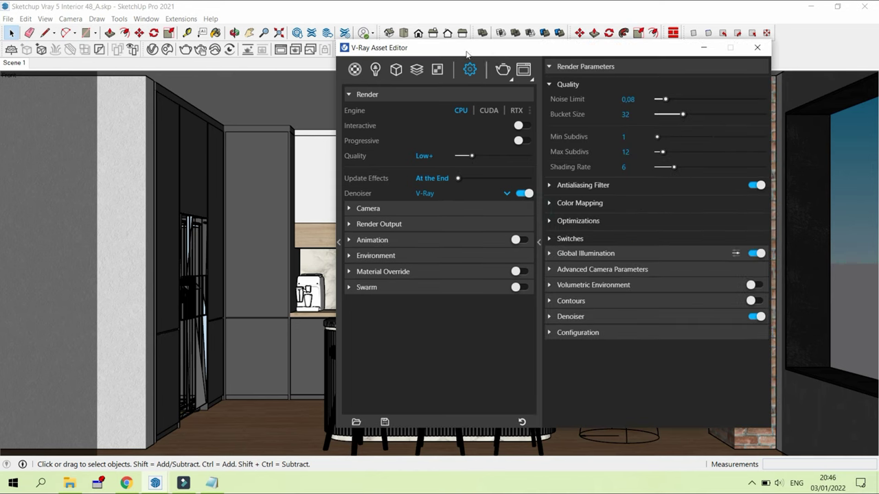
{"action": "left_click_drag", "start_coordinate": [466, 54], "coordinate": [389, 38]}
{"action": "left_click", "coordinate": [373, 208]}
{"action": "double_click", "coordinate": [360, 238]}
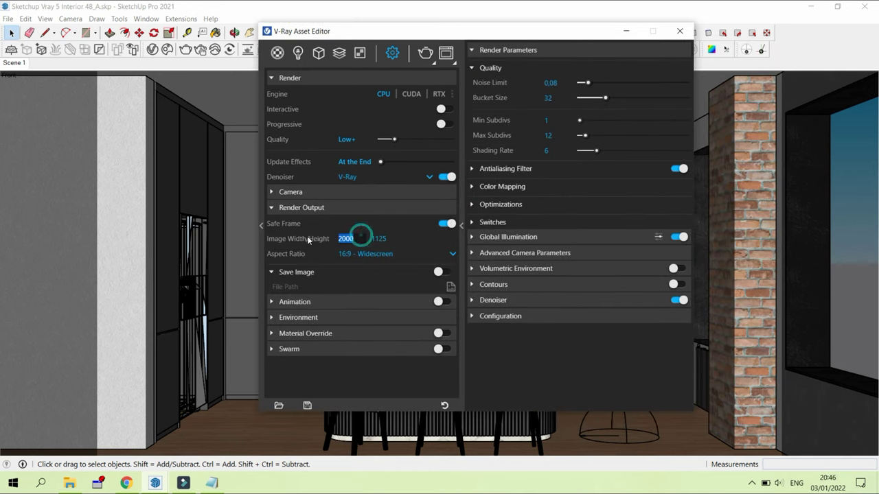
{"action": "type", "text": "1000"}
{"action": "key", "text": "Return"}
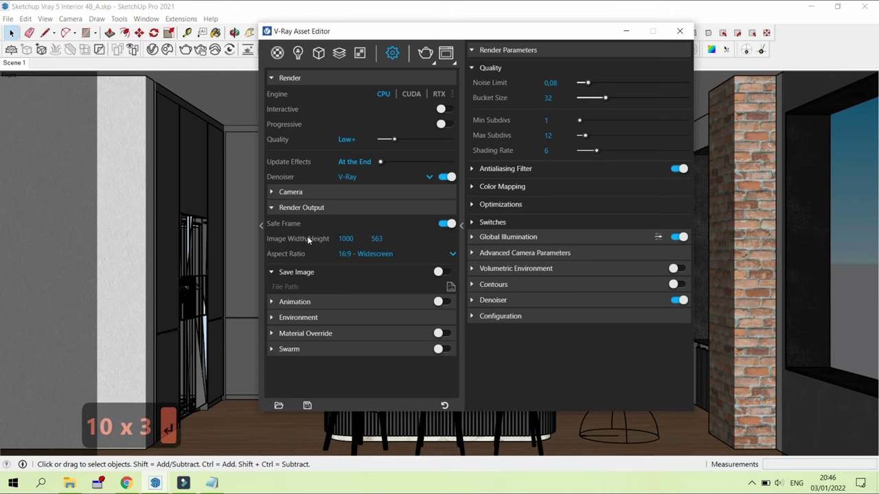
Step: Turn on Material Override, set irradiance Min Rate -4 and Light Cache Subdivs 400
{"action": "left_click", "coordinate": [448, 334]}
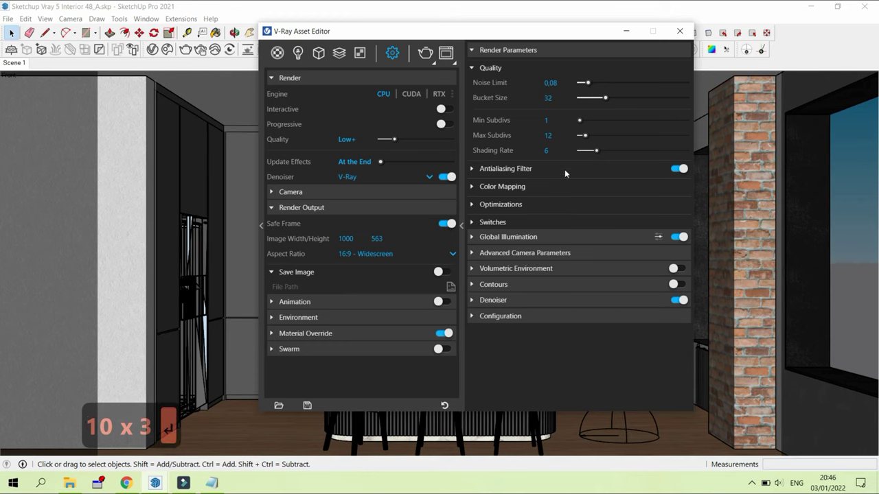
{"action": "left_click", "coordinate": [508, 237]}
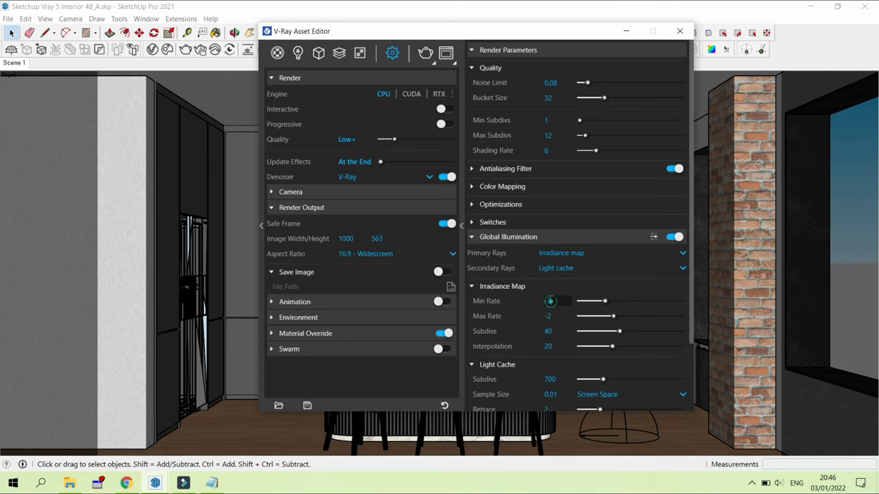
{"action": "key", "text": "BackSpace"}
{"action": "type", "text": "4"}
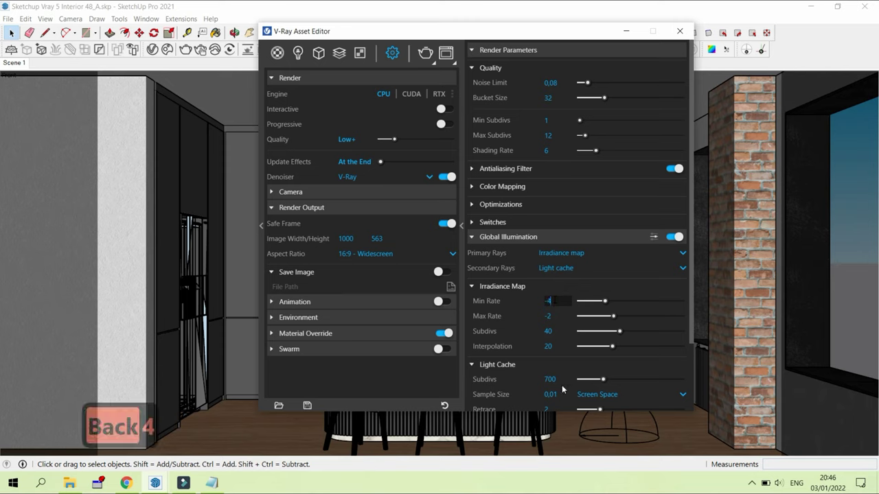
{"action": "left_click", "coordinate": [550, 379]}
{"action": "type", "text": "400"}
{"action": "key", "text": "Return"}
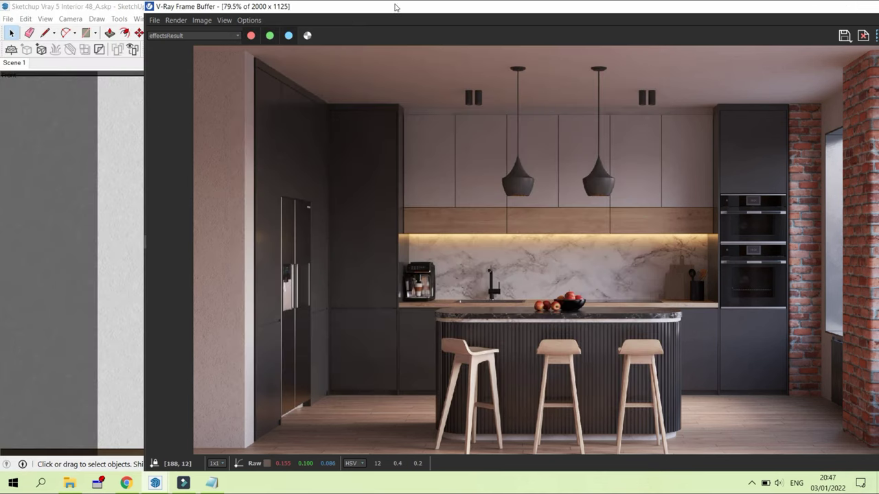
Step: Render the 1000×563 clay kitchen view, then close the Frame Buffer and Asset Editor
{"action": "double_click", "coordinate": [395, 10]}
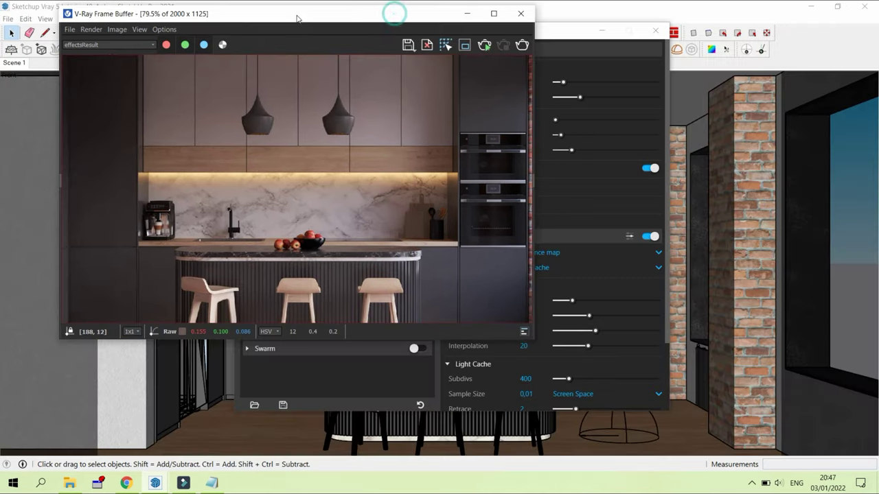
{"action": "left_click_drag", "start_coordinate": [296, 17], "coordinate": [417, 29]}
{"action": "left_click", "coordinate": [644, 59]}
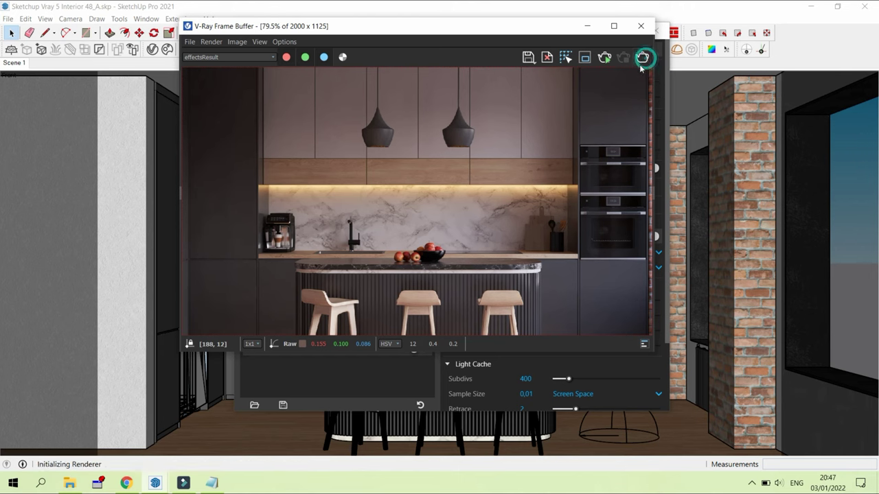
{"action": "scroll", "coordinate": [506, 173], "scroll_direction": "down", "scroll_amount": 2}
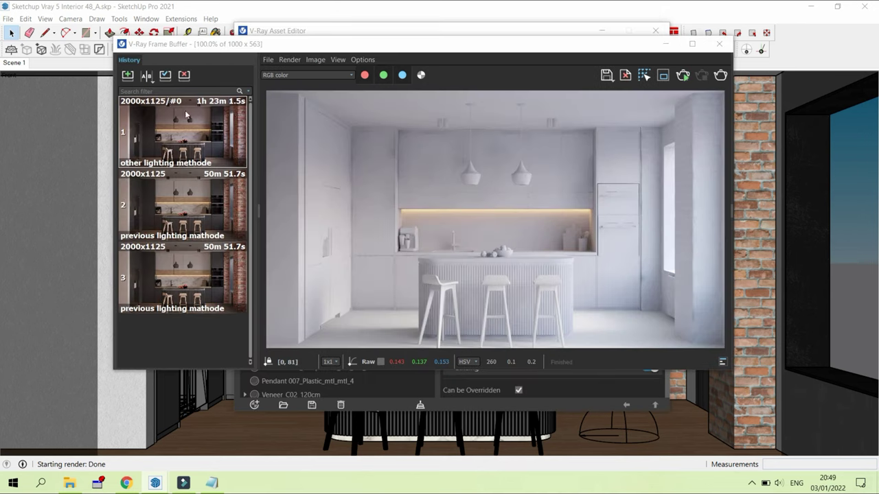
{"action": "left_click", "coordinate": [127, 74]}
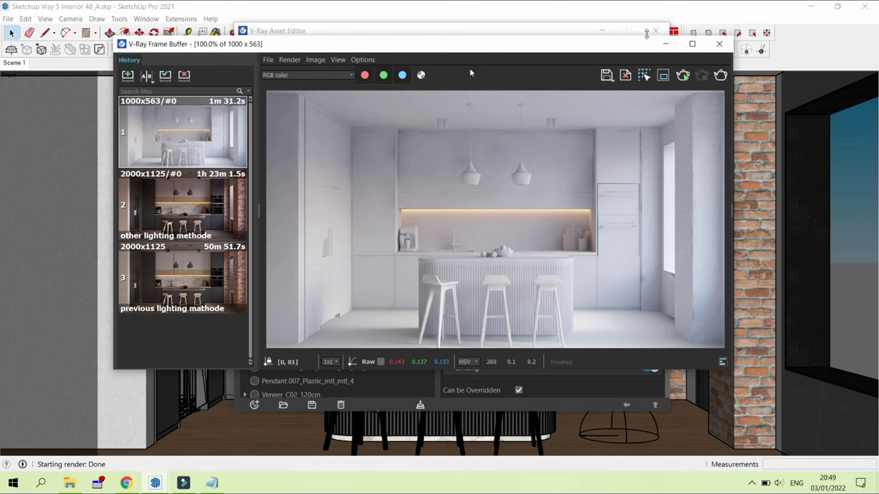
{"action": "left_click", "coordinate": [718, 43]}
{"action": "left_click", "coordinate": [656, 31]}
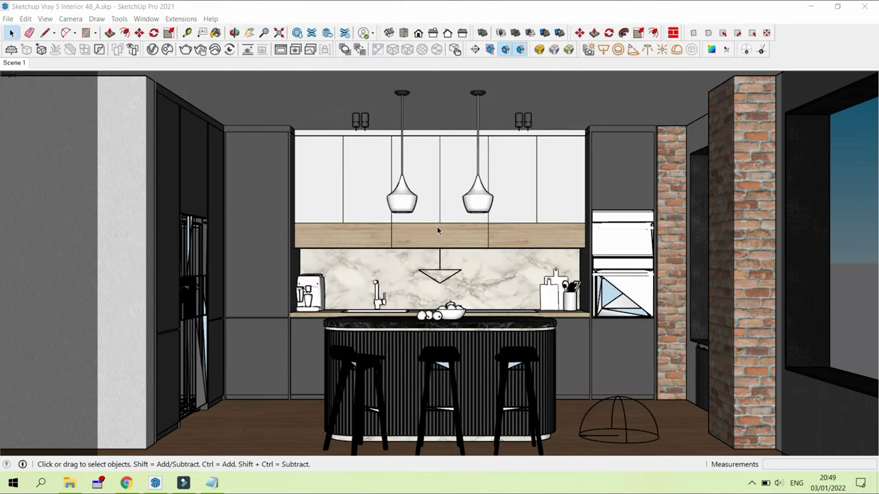
Step: Draw a new rectangle light on the floor and select it
{"action": "scroll", "coordinate": [437, 231], "scroll_direction": "down", "scroll_amount": 5}
{"action": "mouse_move", "coordinate": [412, 353]}
{"action": "middle_mouse_down"}
{"action": "mouse_move", "coordinate": [456, 352]}
{"action": "mouse_move", "coordinate": [478, 383]}
{"action": "middle_mouse_up"}
{"action": "scroll", "coordinate": [464, 371], "scroll_direction": "up", "scroll_amount": 2}
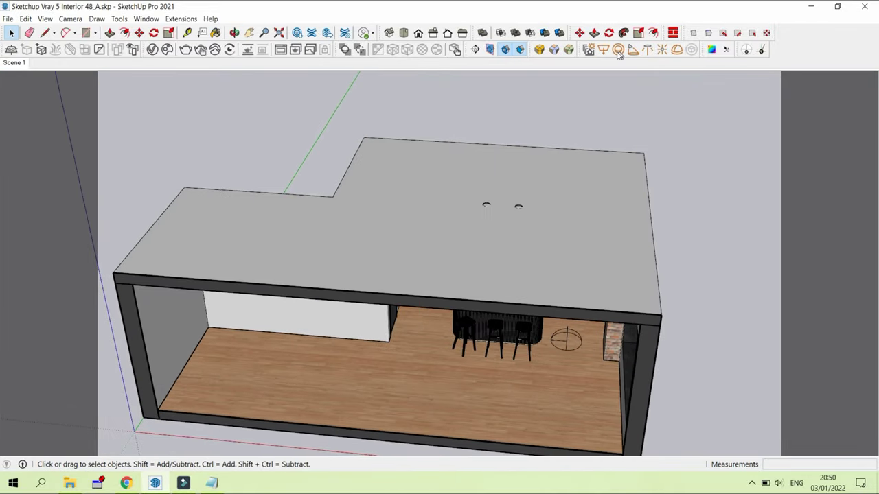
{"action": "left_click", "coordinate": [439, 365]}
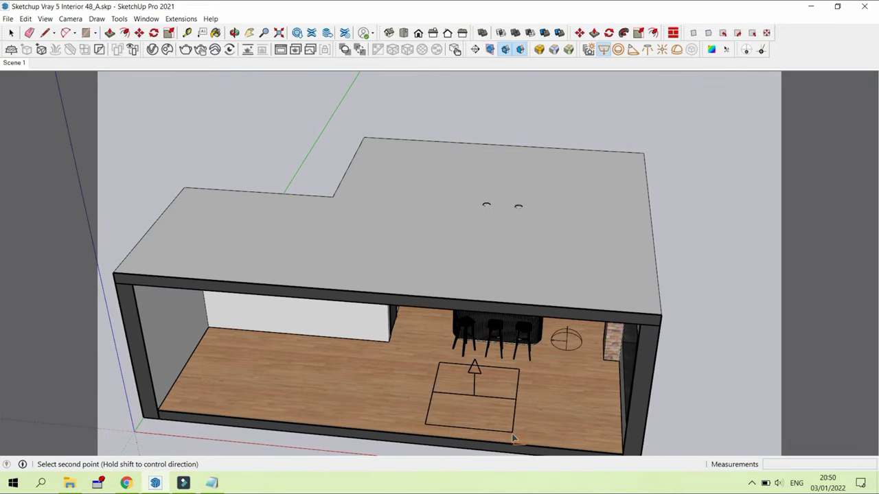
{"action": "left_click", "coordinate": [516, 436]}
{"action": "key", "text": "space"}
{"action": "left_click", "coordinate": [496, 402]}
{"action": "middle_click_drag", "start_coordinate": [496, 403], "coordinate": [405, 375]}
Step: Rotate the rectangle light 90° about the red axis
{"action": "key", "text": "q"}
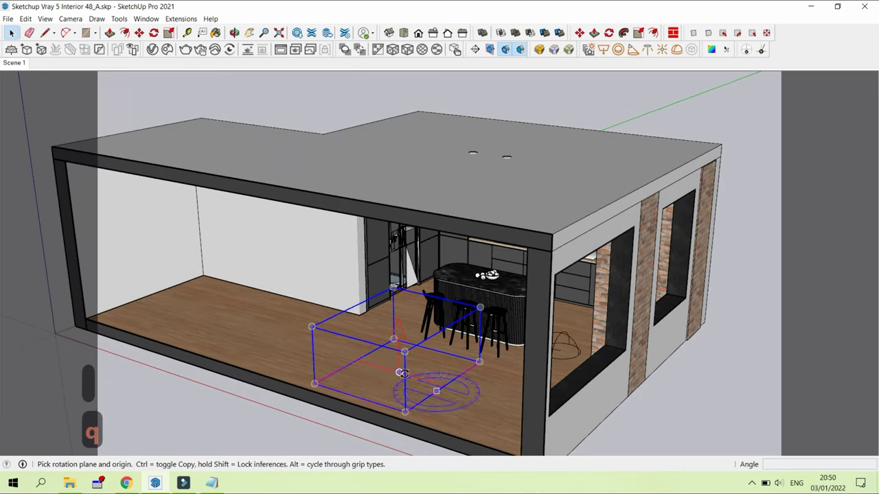
{"action": "key", "text": "Left"}
{"action": "key", "text": "Right"}
{"action": "left_click", "coordinate": [397, 370]}
{"action": "left_click", "coordinate": [379, 382]}
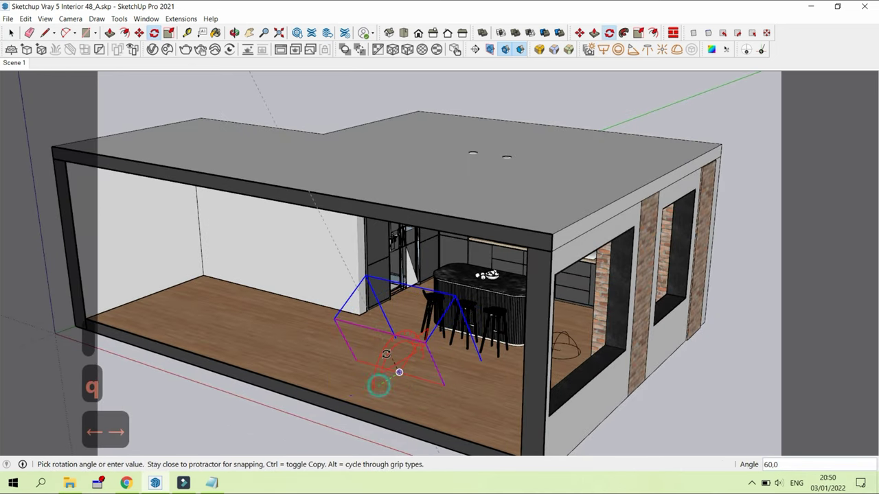
{"action": "type", "text": "90"}
{"action": "key", "text": "Return"}
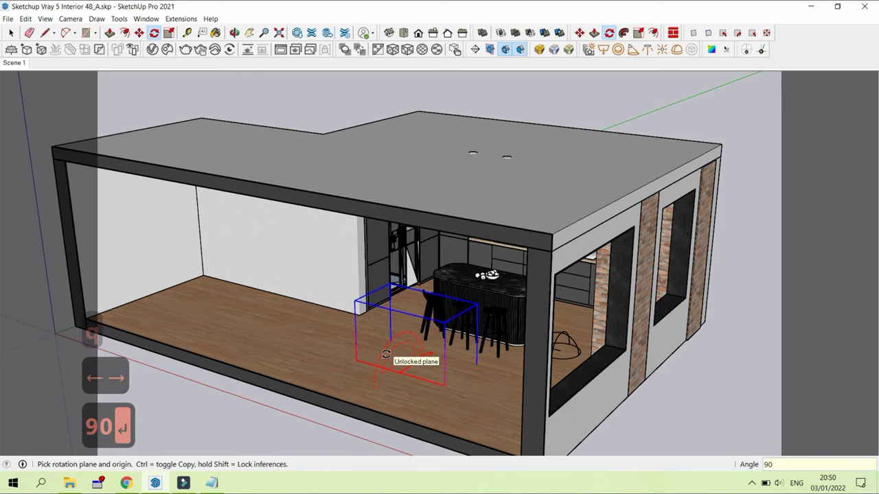
Step: Raise the light and move it into the empty left room
{"action": "key", "text": "m"}
{"action": "left_click", "coordinate": [398, 371]}
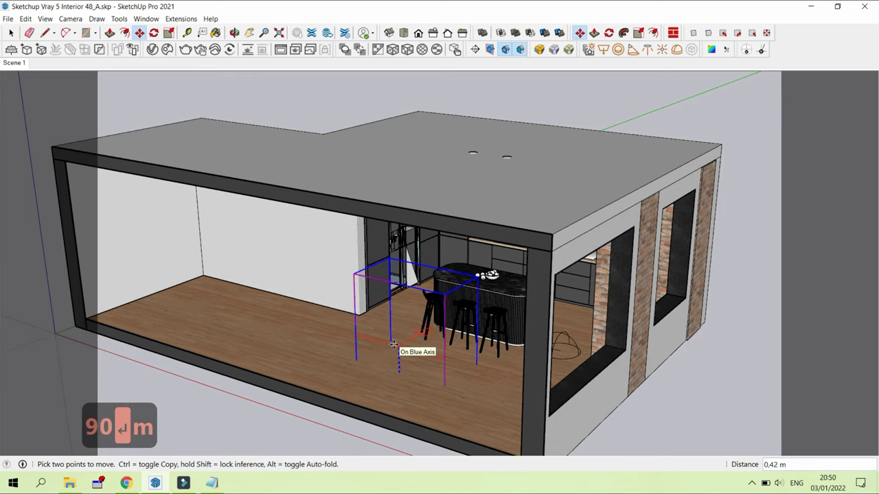
{"action": "left_click", "coordinate": [707, 244]}
{"action": "mouse_move", "coordinate": [712, 240]}
{"action": "middle_mouse_down"}
{"action": "mouse_move", "coordinate": [514, 232]}
{"action": "mouse_move", "coordinate": [353, 275]}
{"action": "middle_mouse_up"}
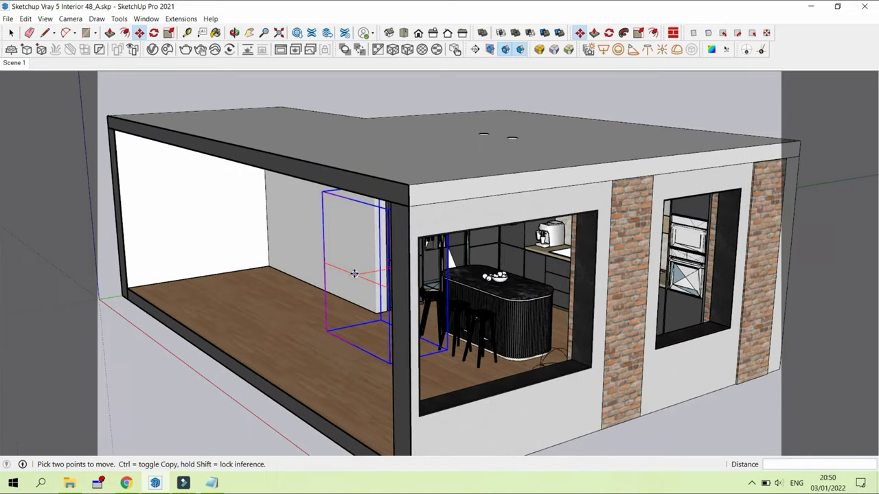
{"action": "left_click", "coordinate": [352, 274]}
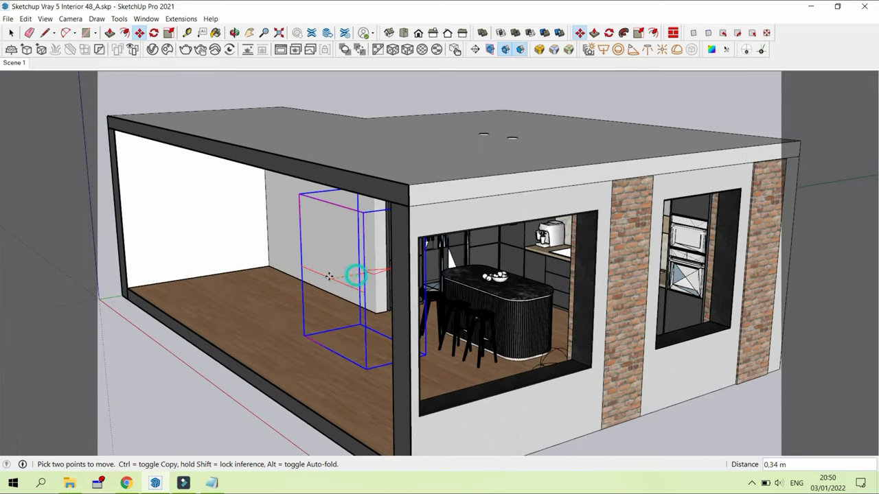
{"action": "left_click", "coordinate": [397, 357]}
Step: Nudge the light a further 0,05 and bring up the V-Ray Asset Editor
{"action": "mouse_move", "coordinate": [343, 392]}
{"action": "middle_mouse_down"}
{"action": "mouse_move", "coordinate": [292, 389]}
{"action": "mouse_move", "coordinate": [334, 415]}
{"action": "middle_mouse_up"}
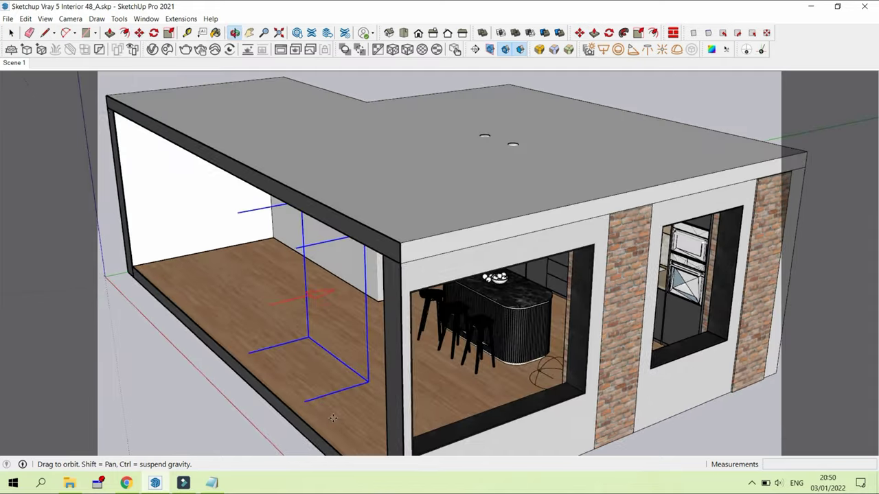
{"action": "scroll", "coordinate": [334, 415], "scroll_direction": "up", "scroll_amount": 4}
{"action": "left_click", "coordinate": [334, 417]}
{"action": "type", "text": ",0"}
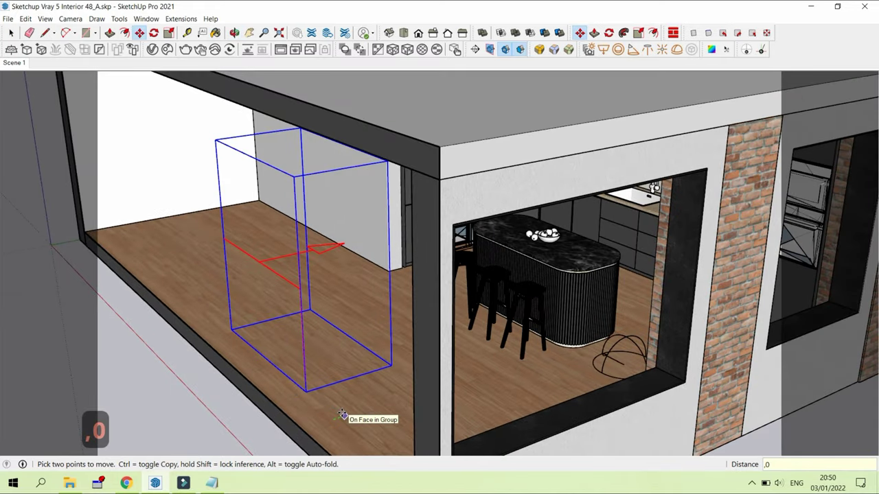
{"action": "type", "text": "5"}
{"action": "key", "text": "Return"}
{"action": "key", "text": "space"}
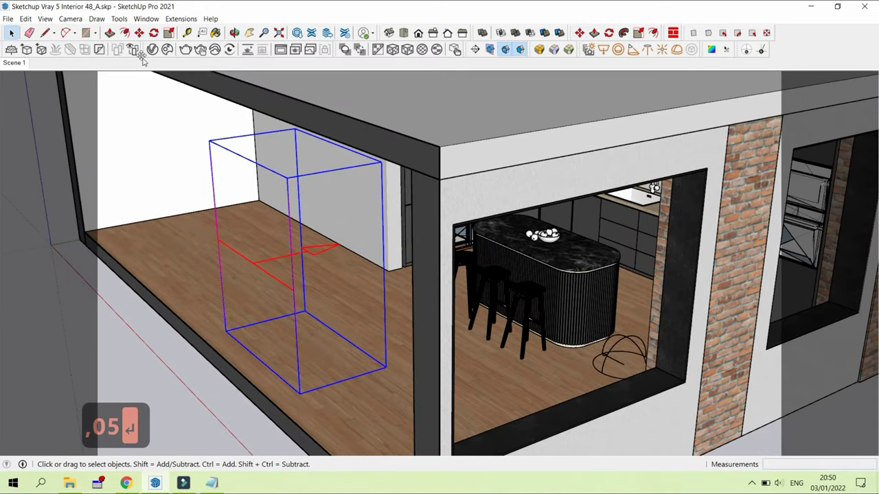
{"action": "left_click", "coordinate": [151, 50]}
Step: Select Rectangle Light in the Asset Editor's lights list
{"action": "left_click", "coordinate": [276, 53]}
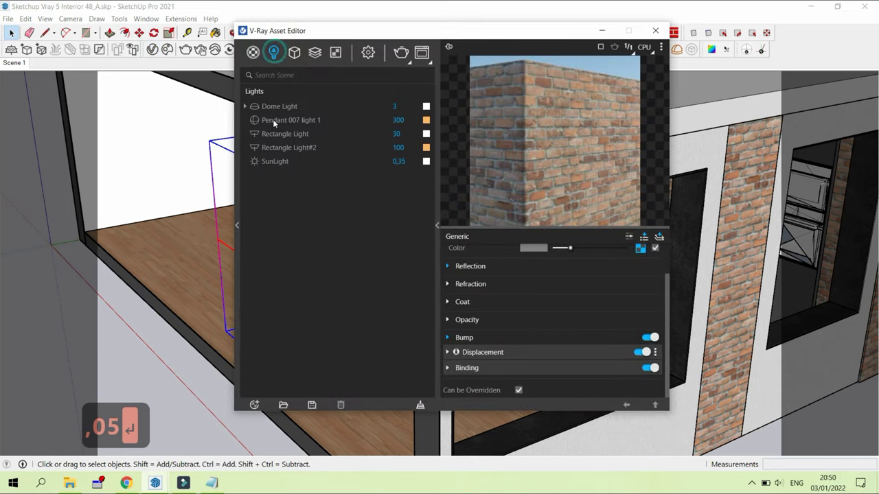
{"action": "left_click", "coordinate": [309, 151]}
{"action": "right_click", "coordinate": [307, 153]}
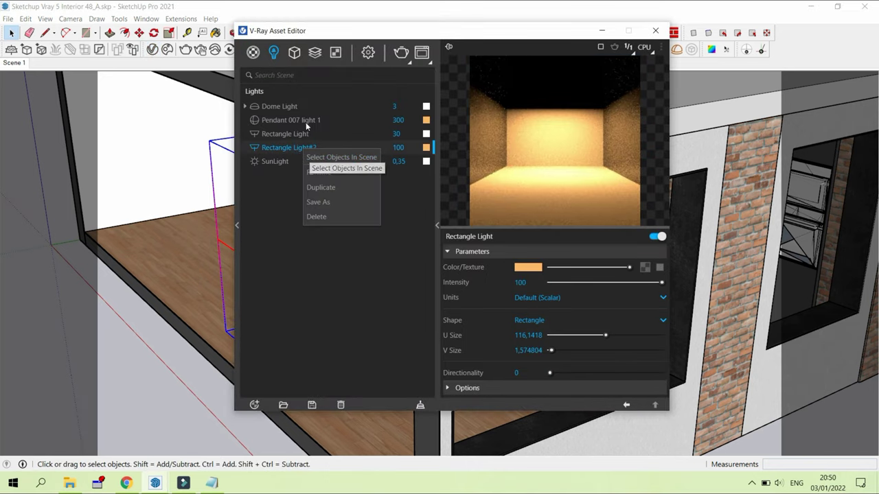
{"action": "right_click", "coordinate": [289, 132]}
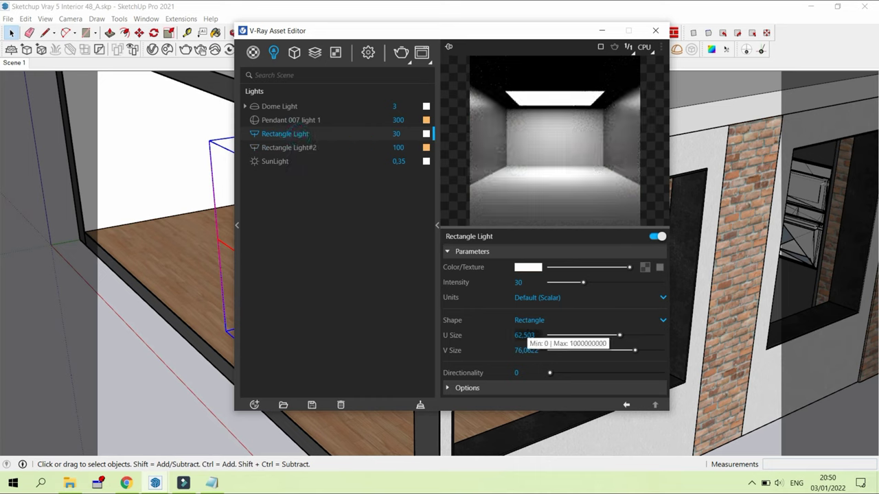
Step: Make Rectangle Light a Disc of size 60
{"action": "left_click", "coordinate": [527, 319]}
{"action": "left_click", "coordinate": [521, 350]}
{"action": "left_click", "coordinate": [529, 335]}
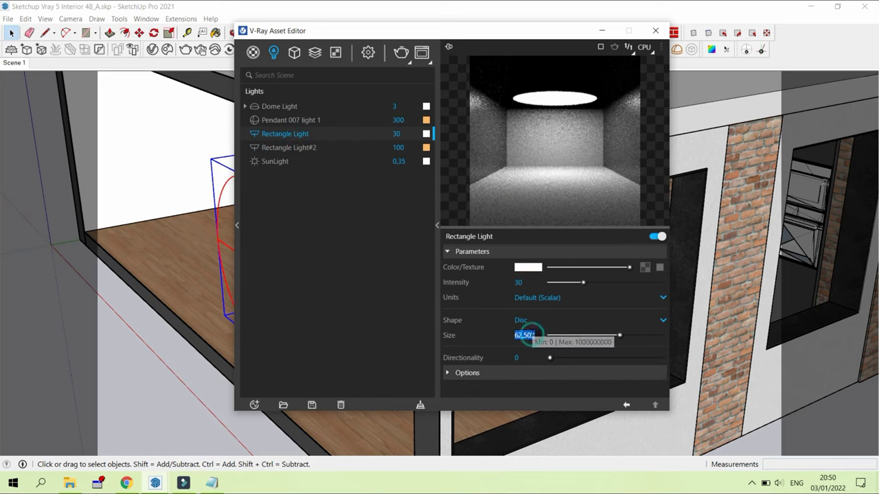
{"action": "type", "text": "60"}
{"action": "key", "text": "Return"}
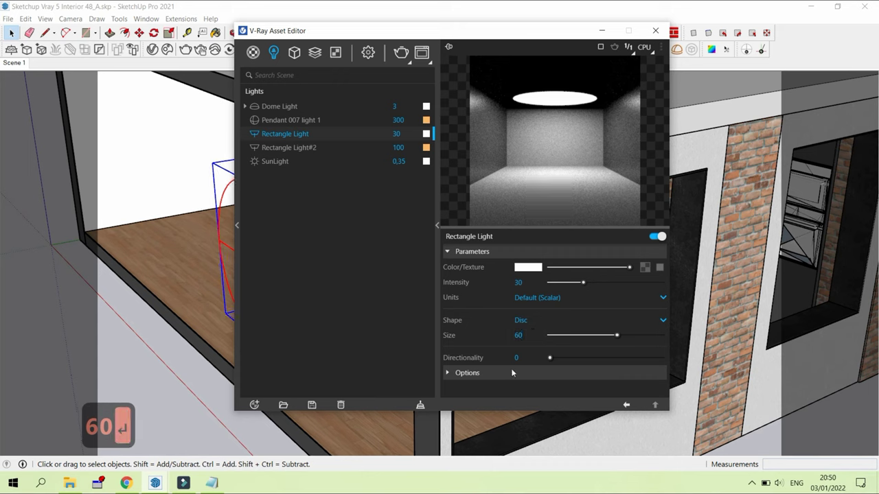
Step: Make the light invisible, untick Affect Specular and Reflections, then show Scene 1
{"action": "left_click", "coordinate": [511, 372]}
{"action": "left_click", "coordinate": [518, 274]}
{"action": "left_click", "coordinate": [518, 350]}
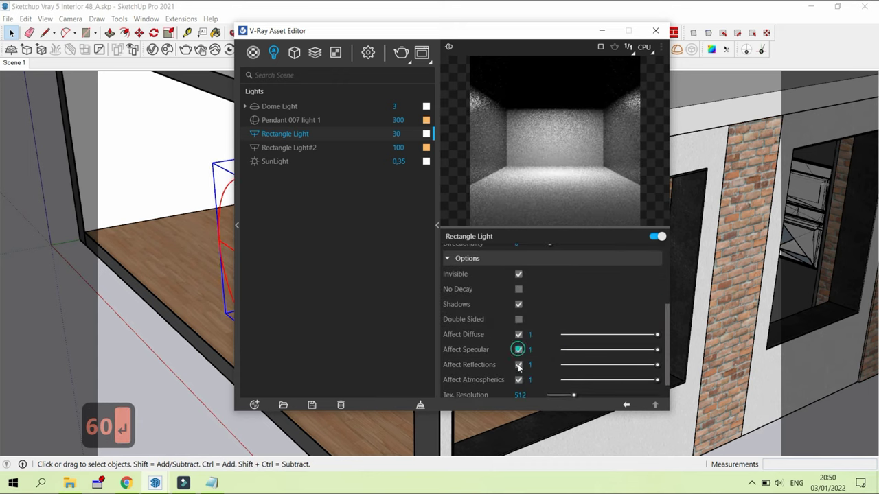
{"action": "left_click", "coordinate": [518, 365]}
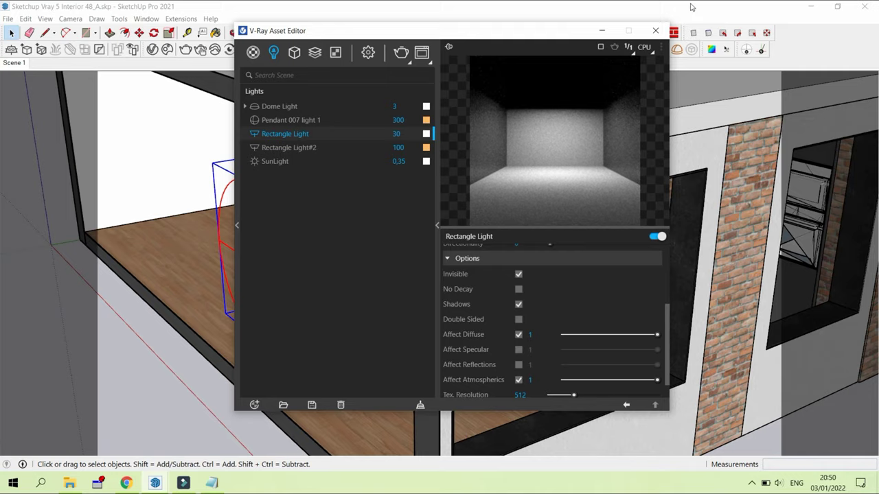
{"action": "left_click", "coordinate": [655, 30]}
{"action": "left_click", "coordinate": [13, 62]}
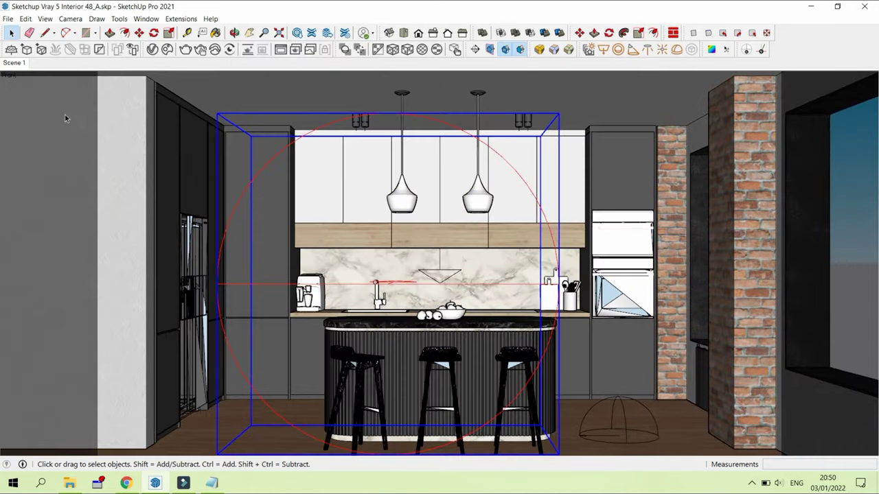
Step: Move the disc light along the red axis to centre it on the kitchen, then render
{"action": "key", "text": "m"}
{"action": "left_click", "coordinate": [399, 287]}
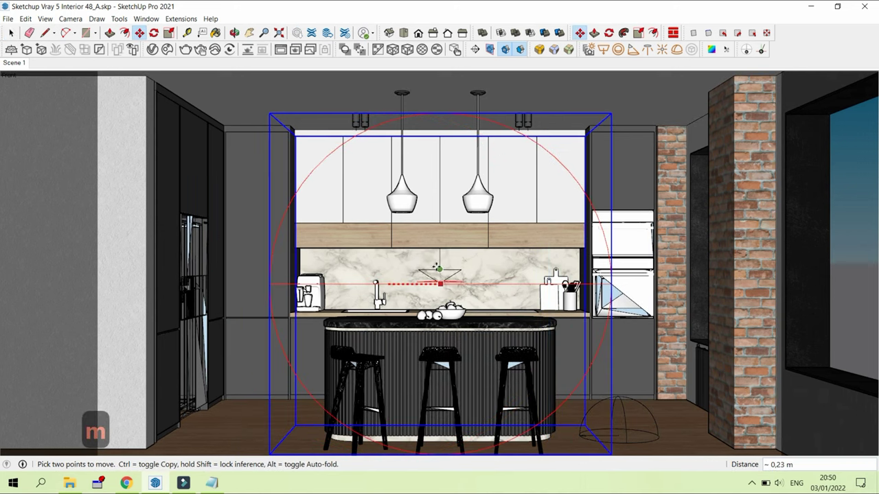
{"action": "key", "text": "space"}
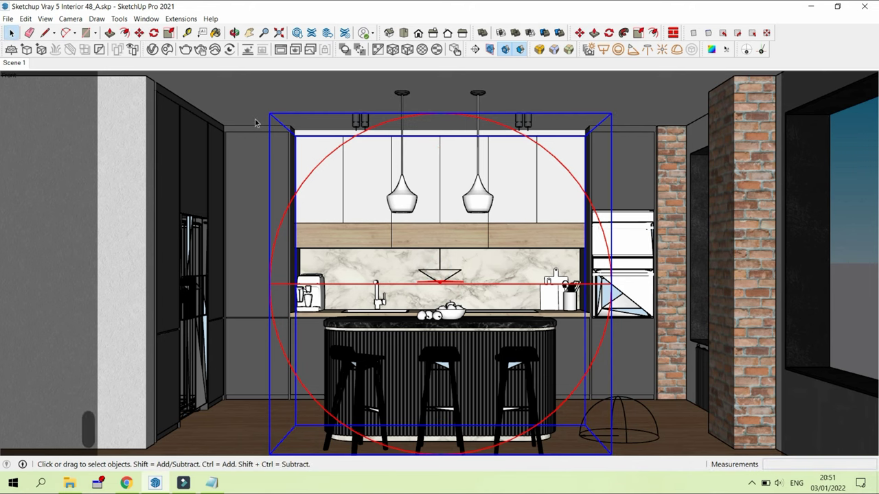
{"action": "left_click", "coordinate": [185, 49]}
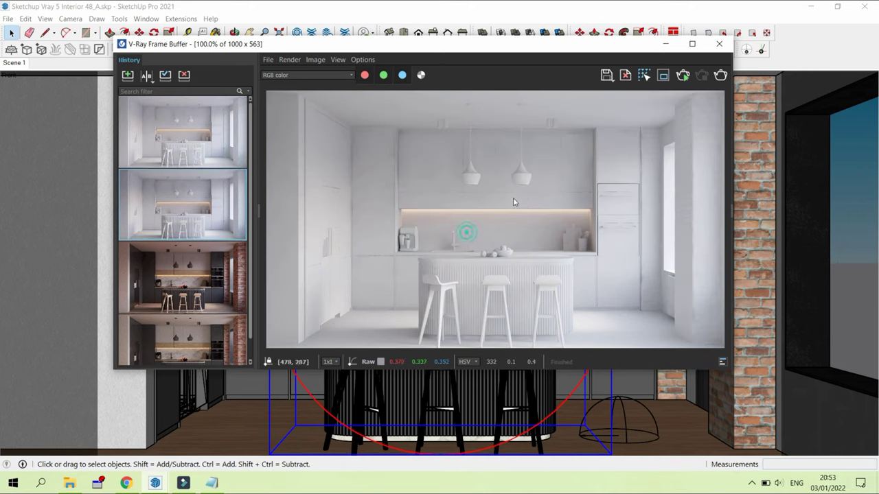
{"action": "mouse_move", "coordinate": [160, 163]}
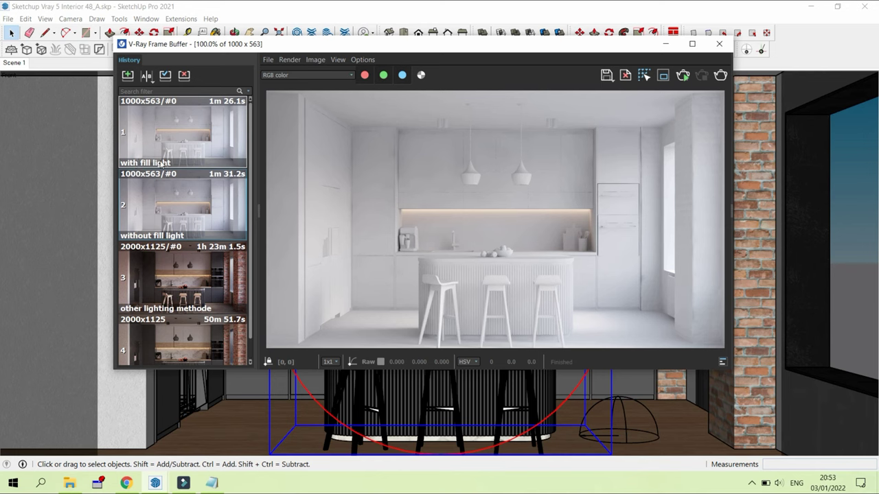
Step: A/B compare the "with fill light" render (A) against "without fill light" (B) and sweep the split
{"action": "left_click_drag", "start_coordinate": [258, 161], "coordinate": [261, 162]}
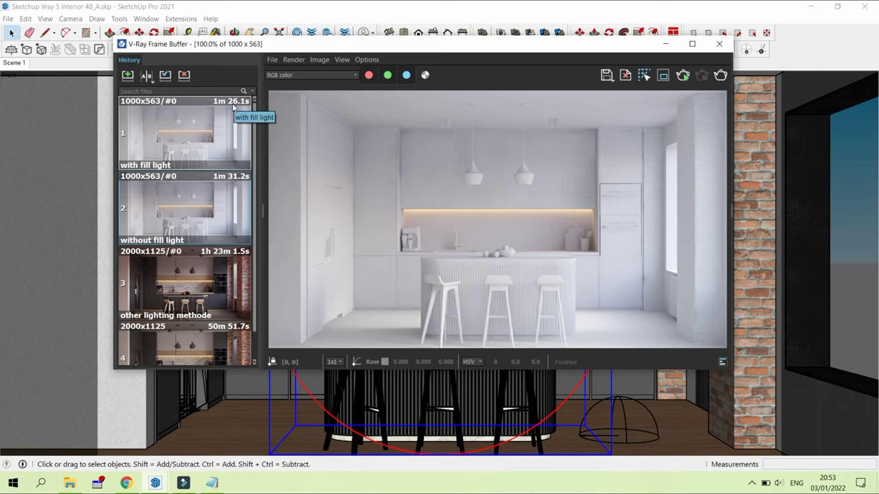
{"action": "left_click", "coordinate": [219, 186]}
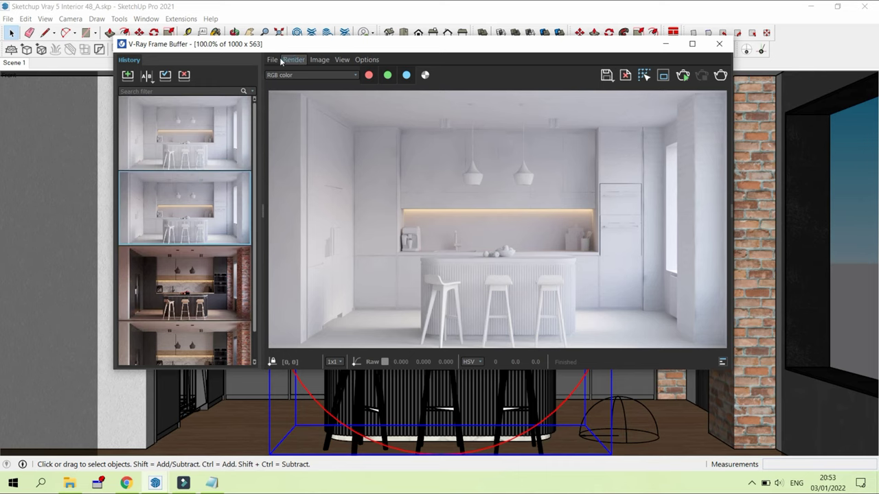
{"action": "left_click", "coordinate": [146, 74]}
{"action": "left_click", "coordinate": [161, 129]}
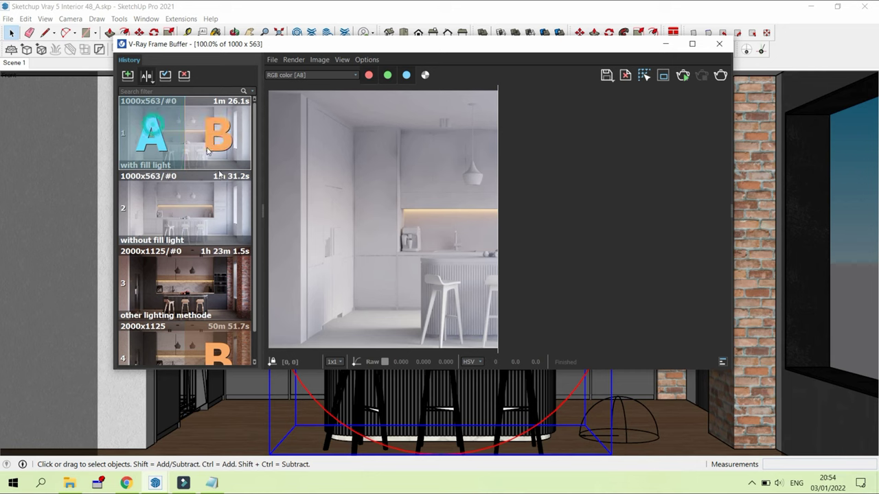
{"action": "left_click", "coordinate": [222, 204]}
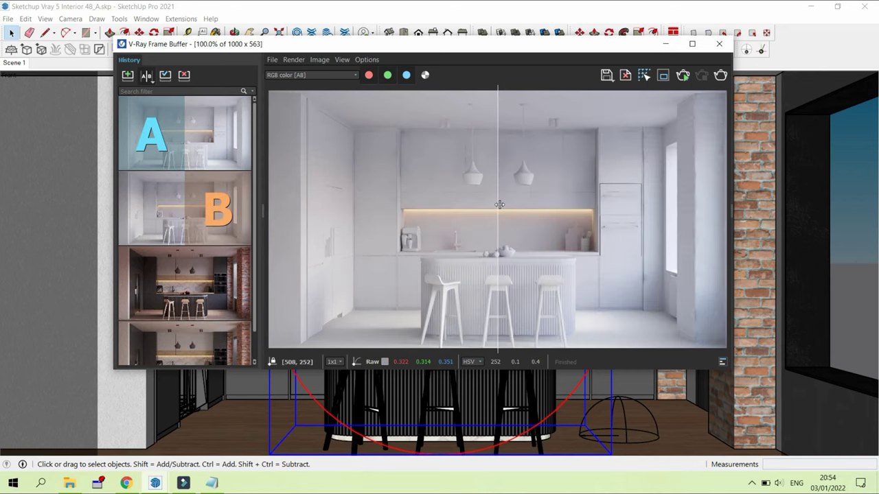
{"action": "mouse_move", "coordinate": [499, 204]}
{"action": "left_mouse_down"}
{"action": "mouse_move", "coordinate": [275, 204]}
{"action": "mouse_move", "coordinate": [717, 205]}
{"action": "mouse_move", "coordinate": [275, 205]}
{"action": "mouse_move", "coordinate": [721, 213]}
{"action": "mouse_move", "coordinate": [497, 219]}
{"action": "left_mouse_up"}
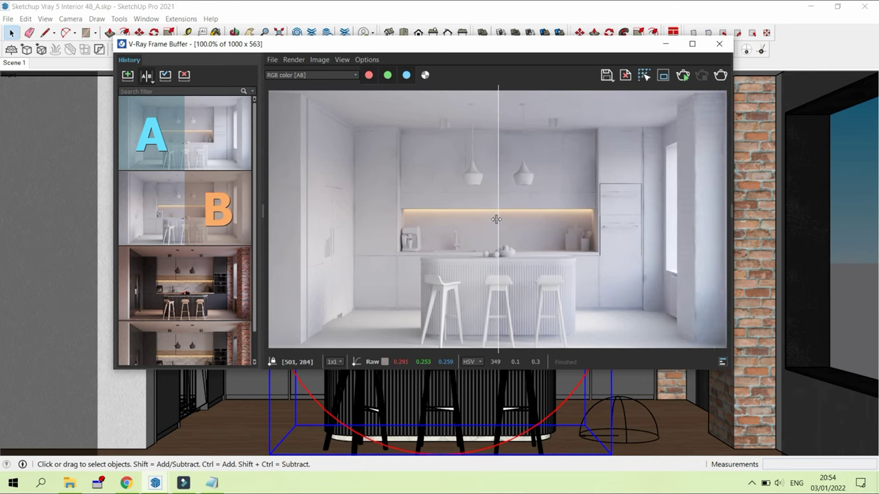
Step: Close the Notepad notes ending "that's why we need fill light" without saving
{"action": "key", "text": "alt+Tab"}
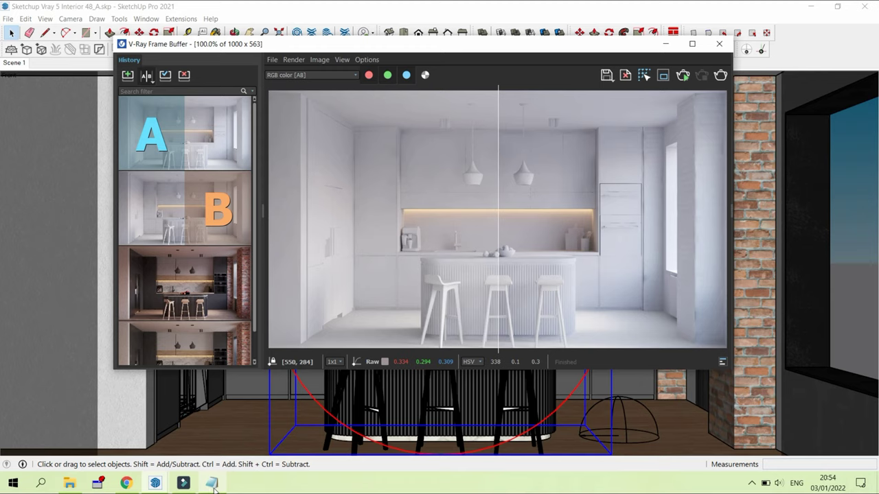
{"action": "left_click_drag", "start_coordinate": [515, 265], "coordinate": [159, 267]}
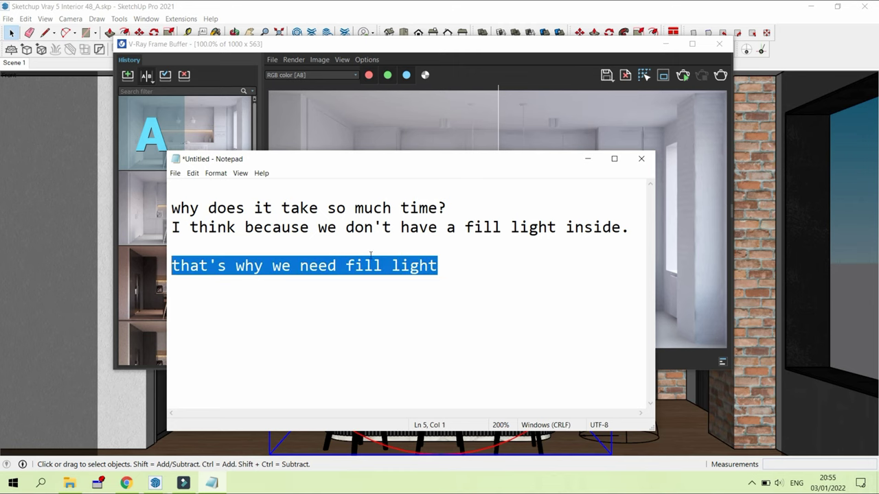
{"action": "scroll", "coordinate": [371, 254], "scroll_direction": "up", "scroll_amount": 3, "text": "ctrl"}
{"action": "scroll", "coordinate": [374, 261], "scroll_direction": "up", "scroll_amount": 1, "text": "ctrl"}
{"action": "left_click", "coordinate": [481, 319]}
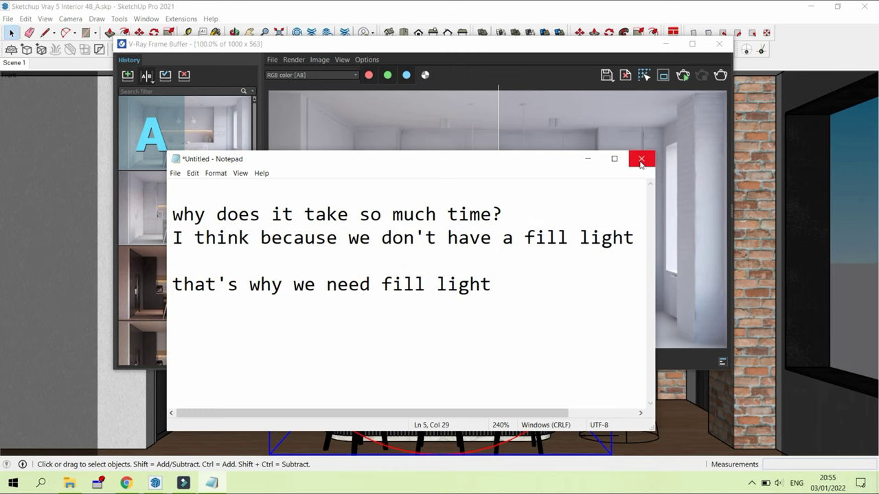
{"action": "left_click", "coordinate": [640, 163]}
{"action": "left_click", "coordinate": [464, 244]}
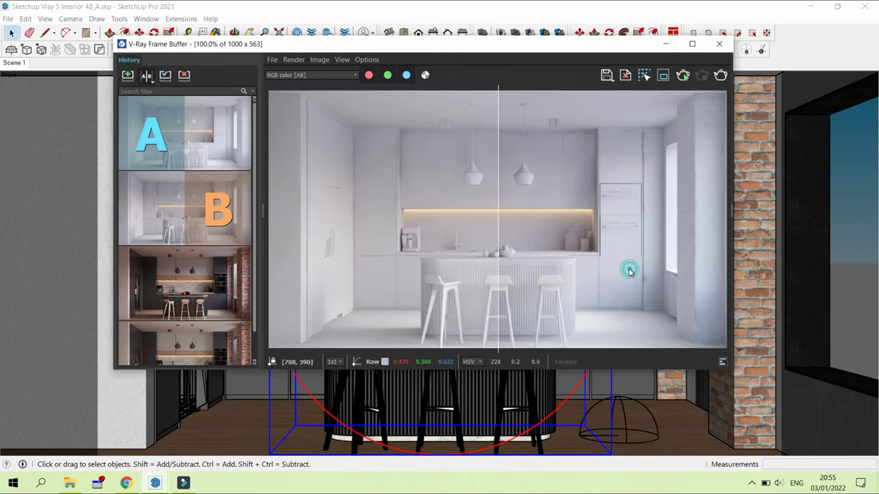